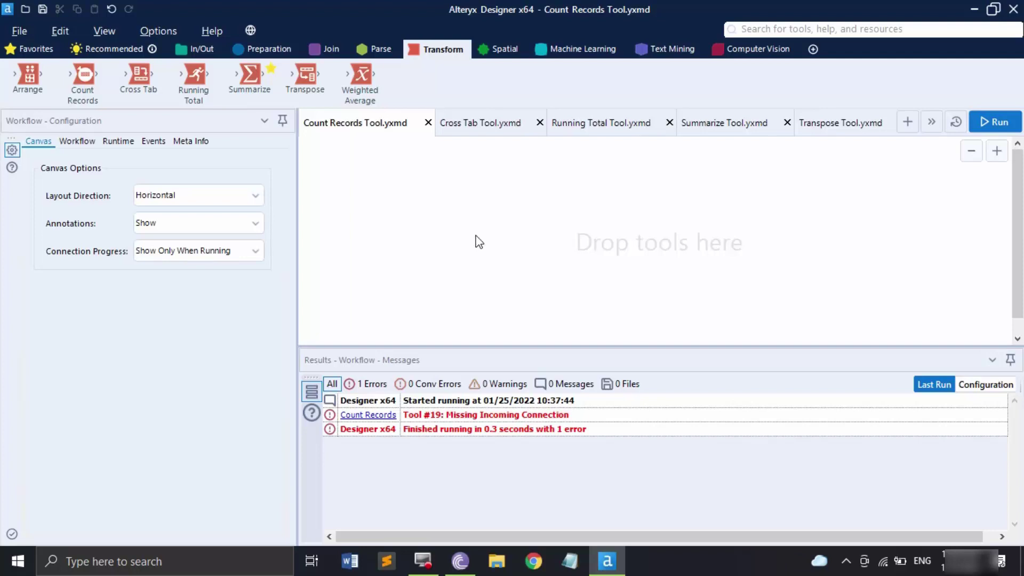
# Add an Input Data tool to the canvas and connect it to the Consumer sheet of Output Excel.xlsx from the recent connections.
pyautogui.click(200, 50)
pyautogui.moveTo(195, 75); pyautogui.dragTo(458, 229)
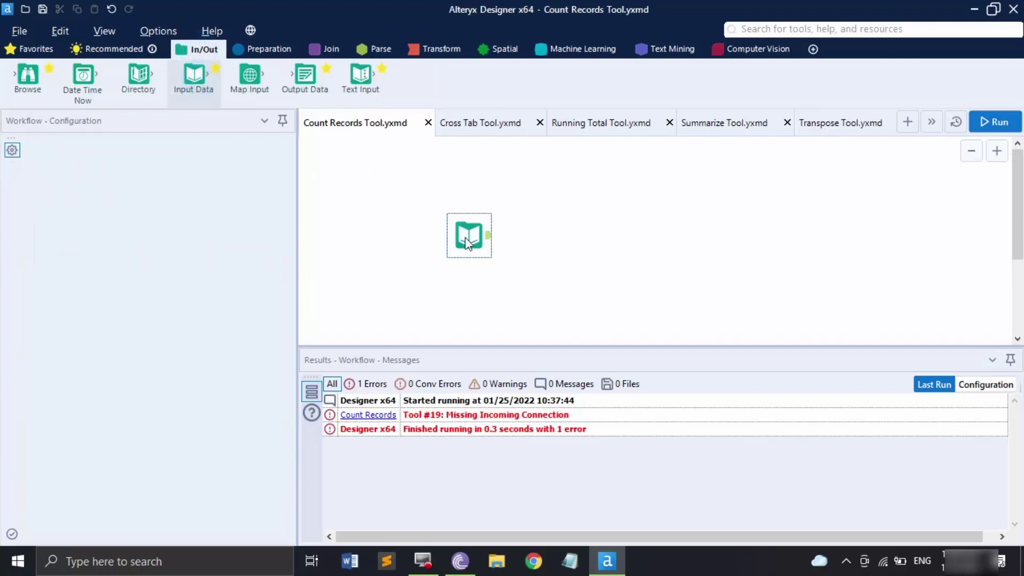
pyautogui.click(276, 158)
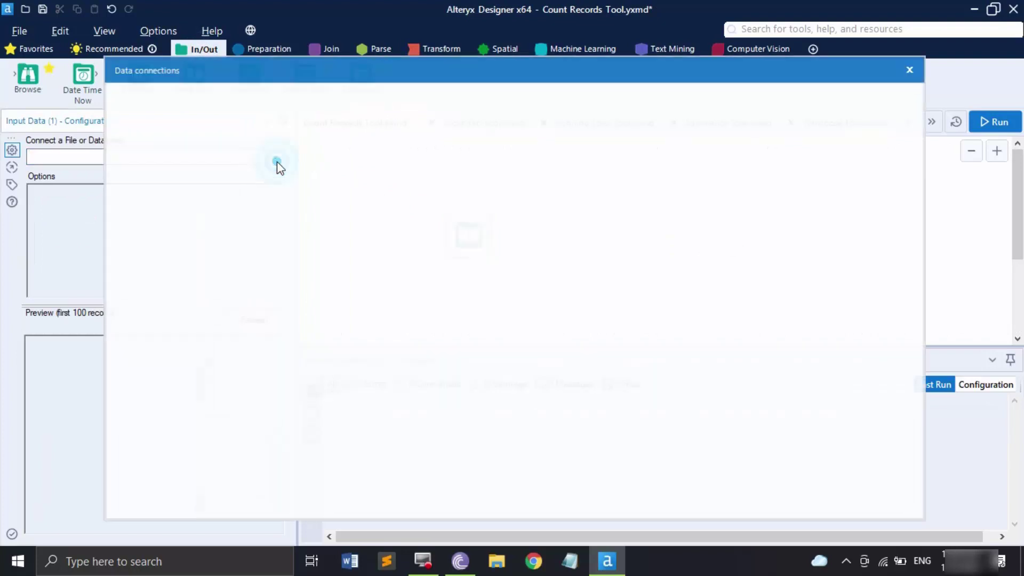
pyautogui.click(520, 186)
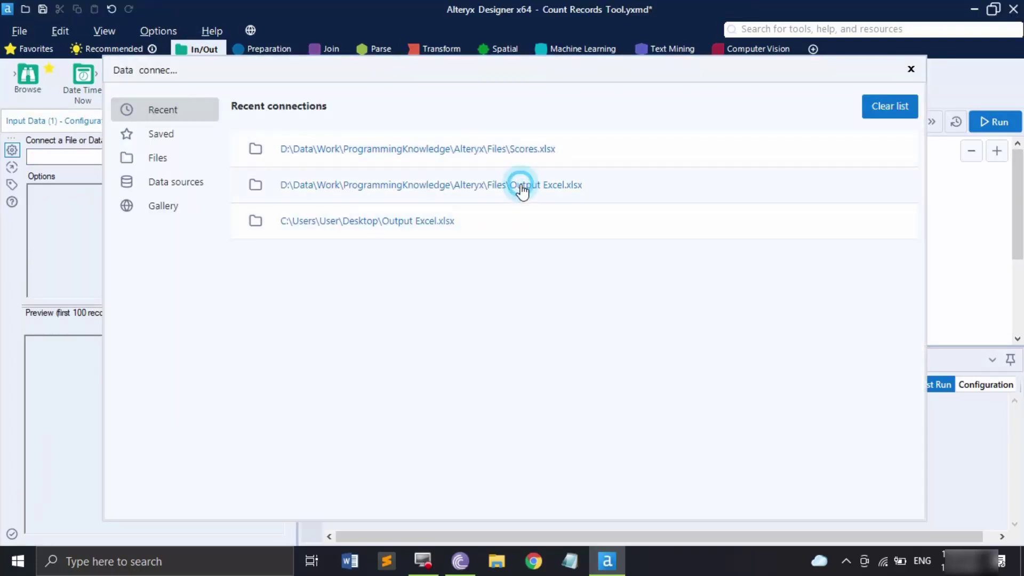
pyautogui.click(691, 417)
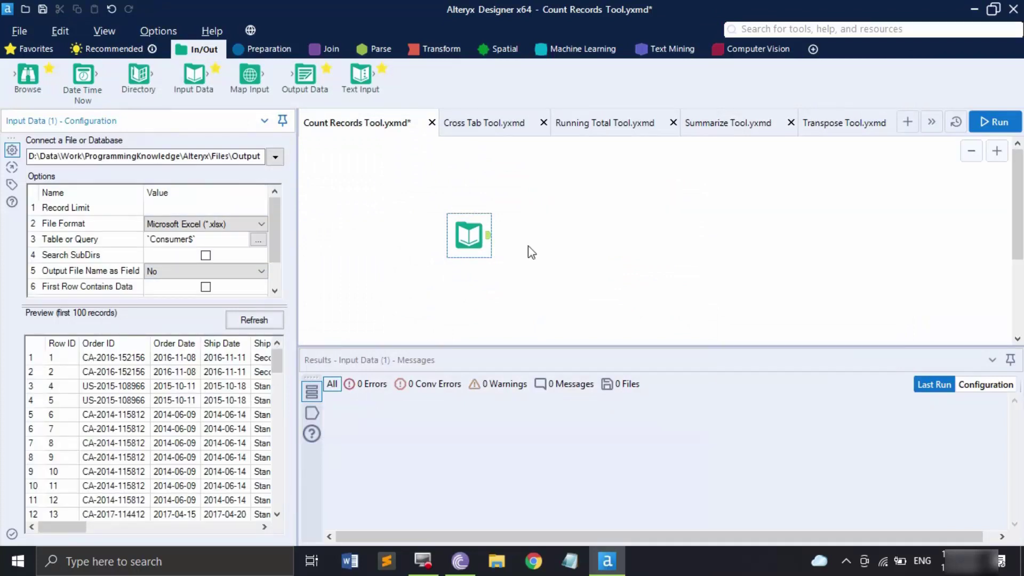
# Run the workflow and view the records output by the Input Data tool.
pyautogui.click(1008, 128)
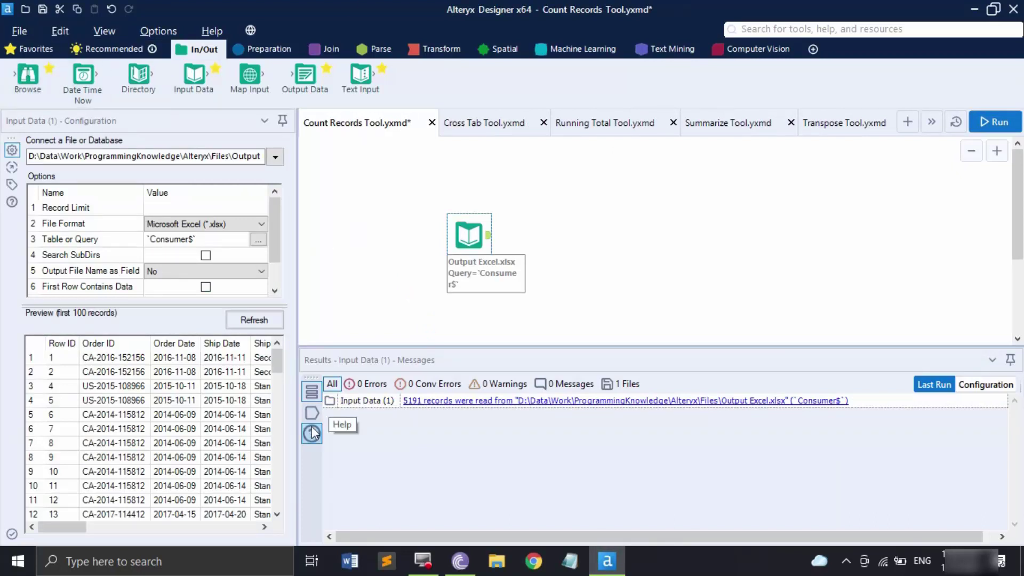
pyautogui.click(313, 411)
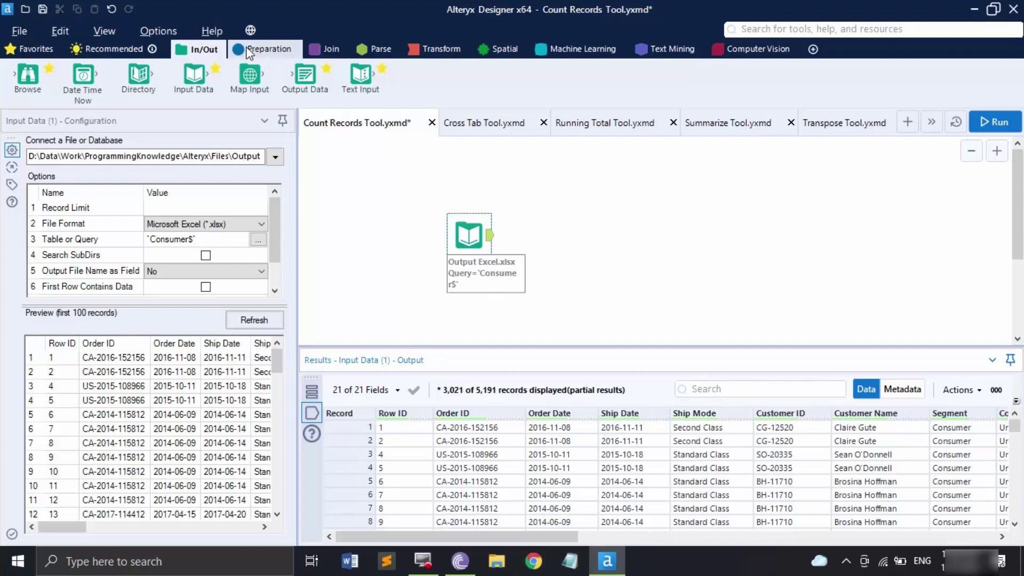
# Add a Filter tool connected to the output of the Input Data tool.
pyautogui.click(264, 49)
pyautogui.moveTo(139, 74); pyautogui.dragTo(532, 235)
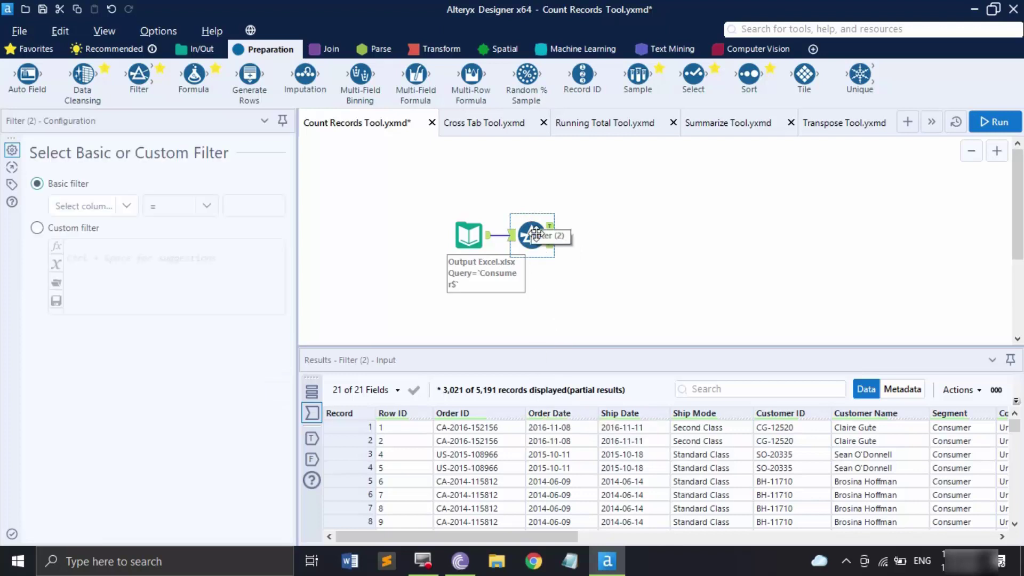
pyautogui.click(127, 205)
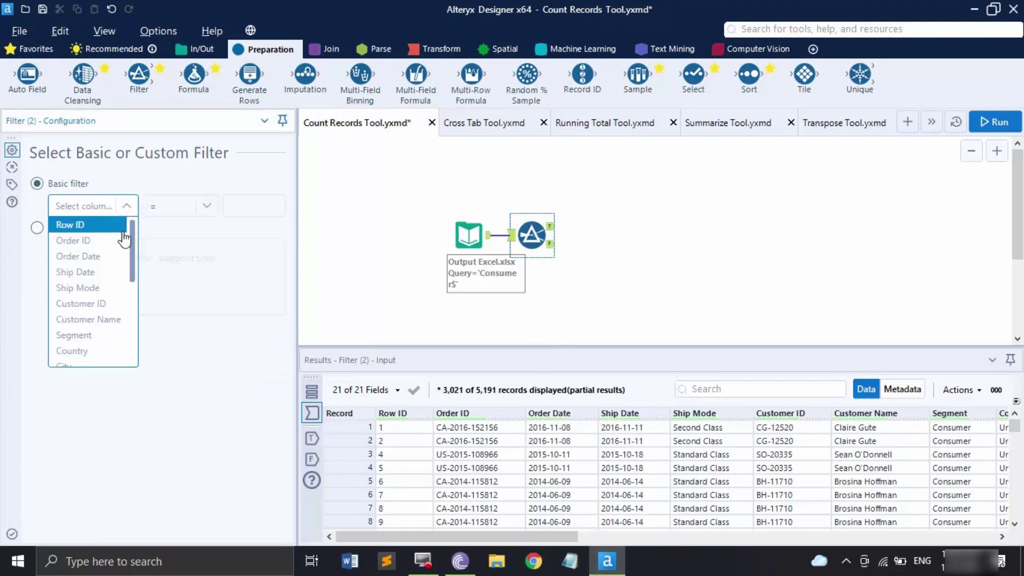
pyautogui.click(101, 333)
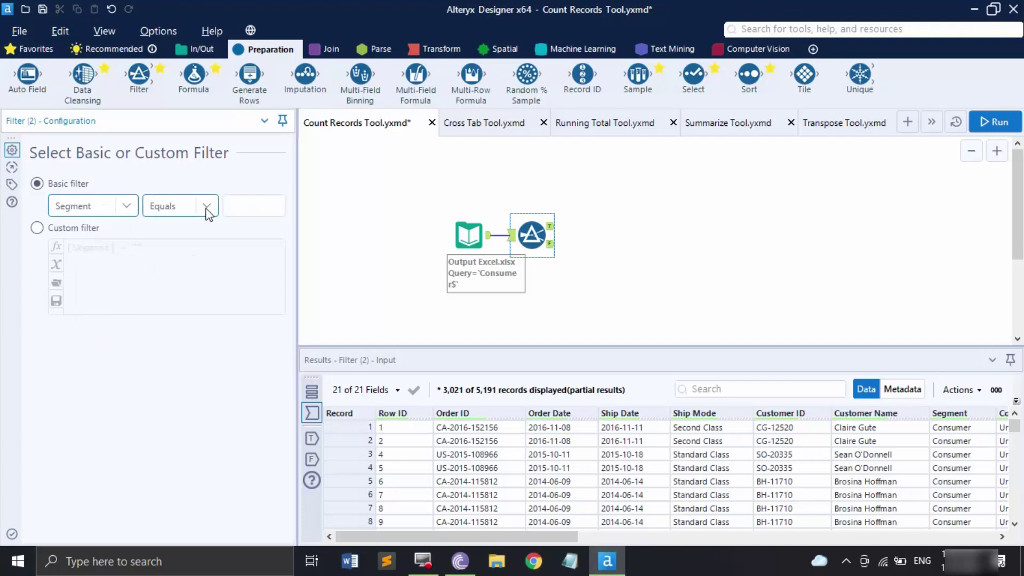
pyautogui.click(276, 202)
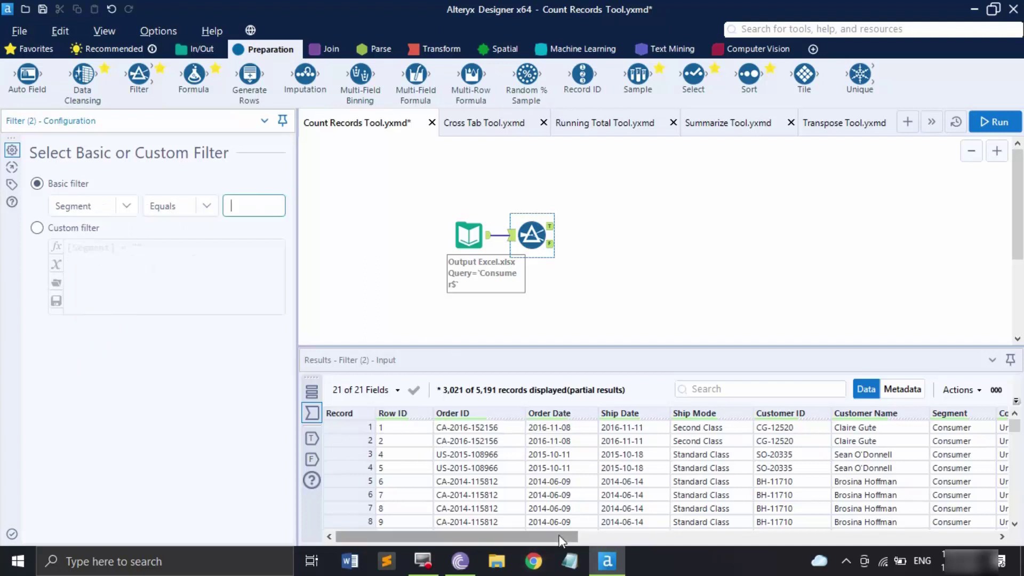
# Set the Filter tool's basic filter to Category Equals Technology.
pyautogui.moveTo(559, 536); pyautogui.dragTo(888, 514)
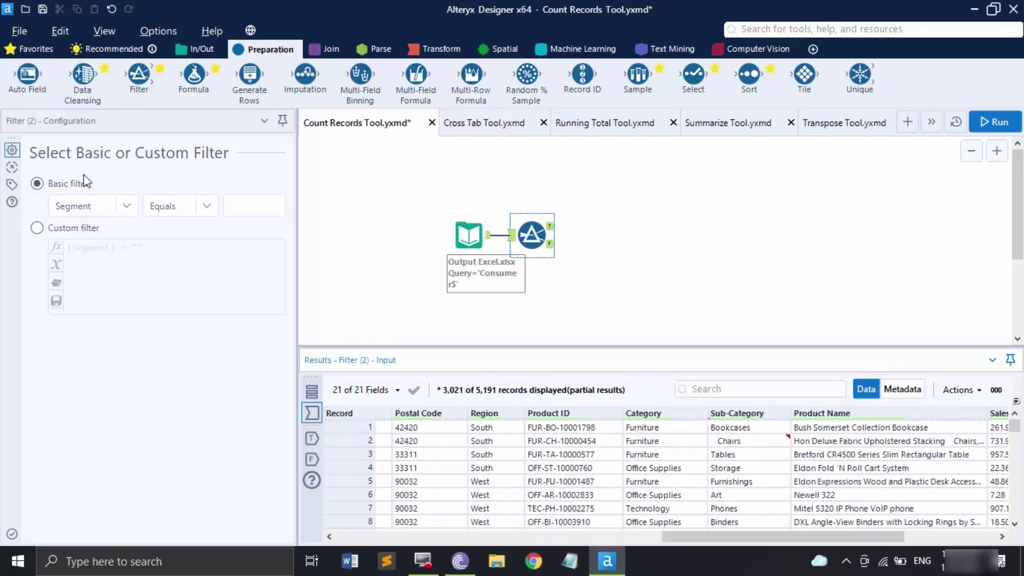
pyautogui.click(121, 211)
pyautogui.scroll(-2, 101, 349)
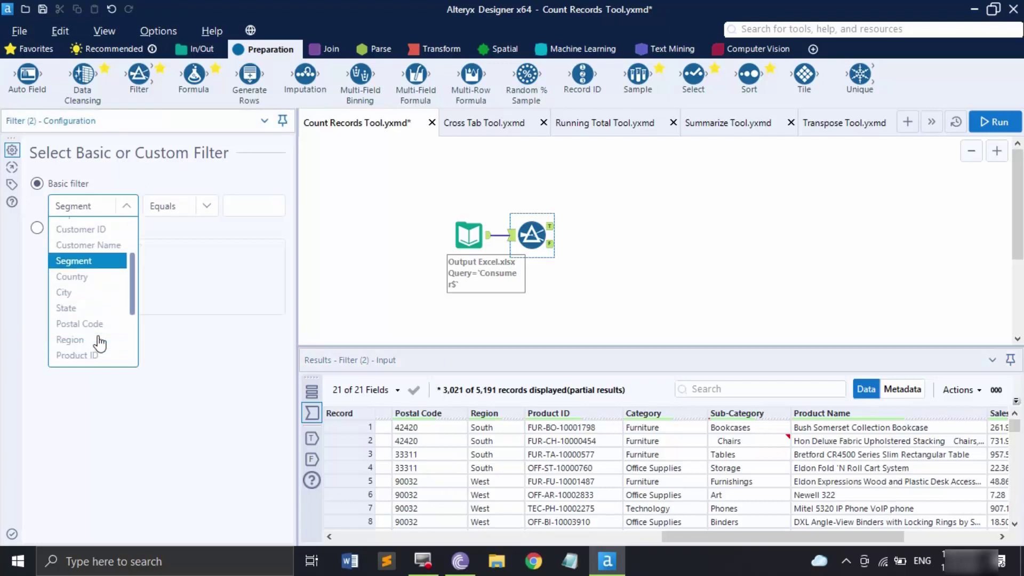
pyautogui.scroll(-2, 93, 302)
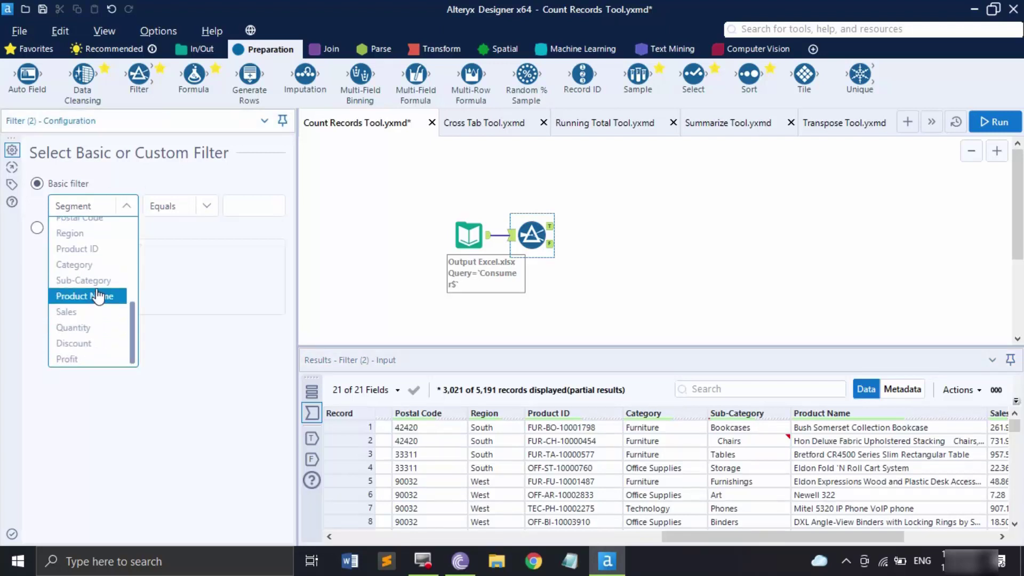
pyautogui.click(91, 264)
pyautogui.click(249, 205)
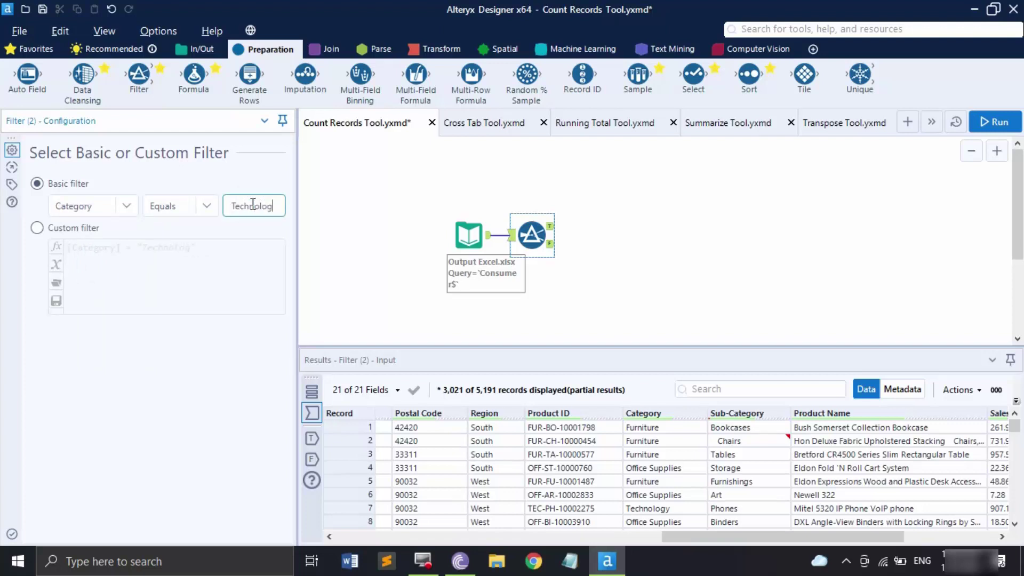
# Run the workflow and examine the records in the Filter tool's True and False outputs.
pyautogui.click(995, 122)
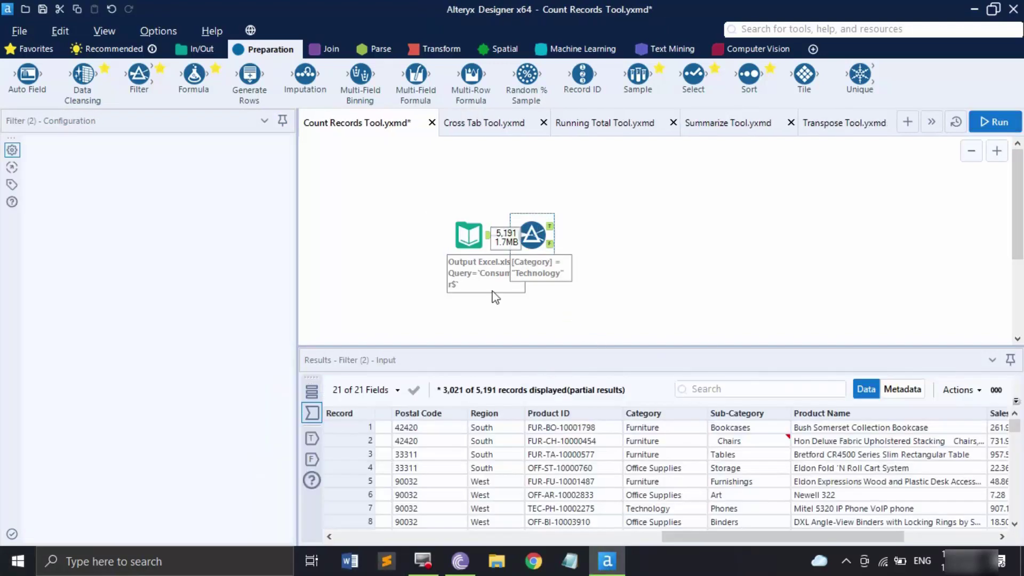
pyautogui.click(313, 440)
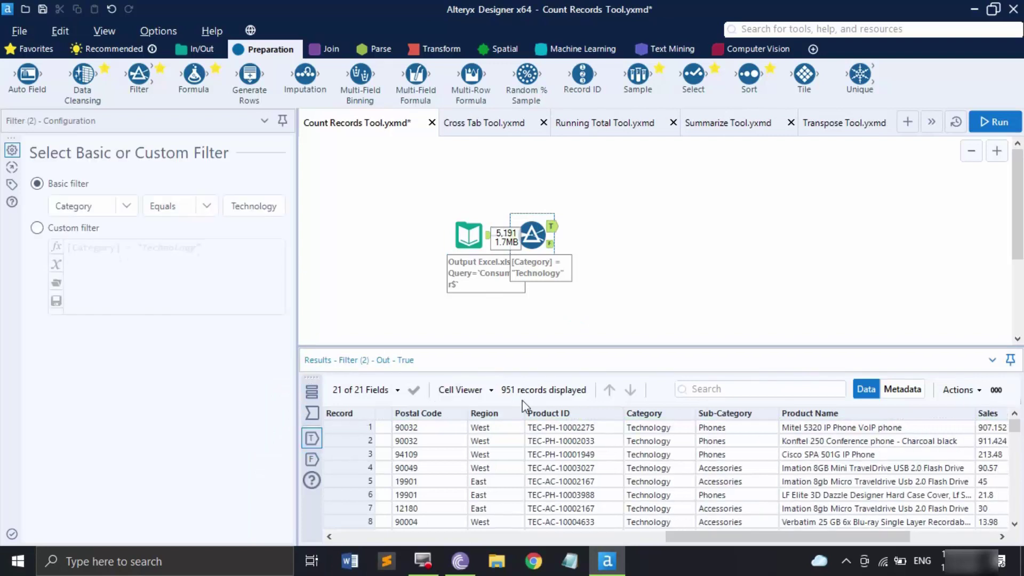
pyautogui.click(320, 461)
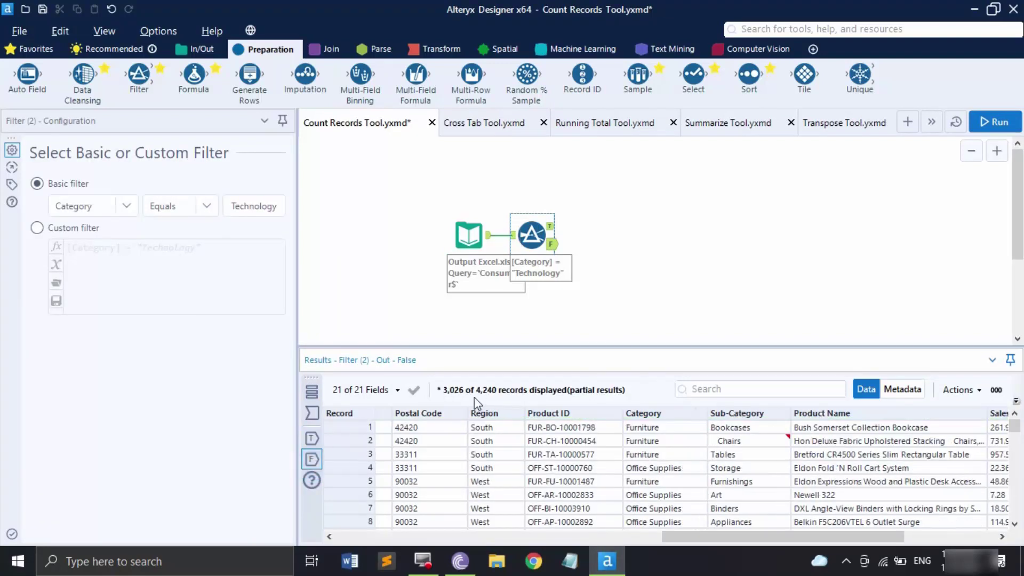
pyautogui.moveTo(478, 394)
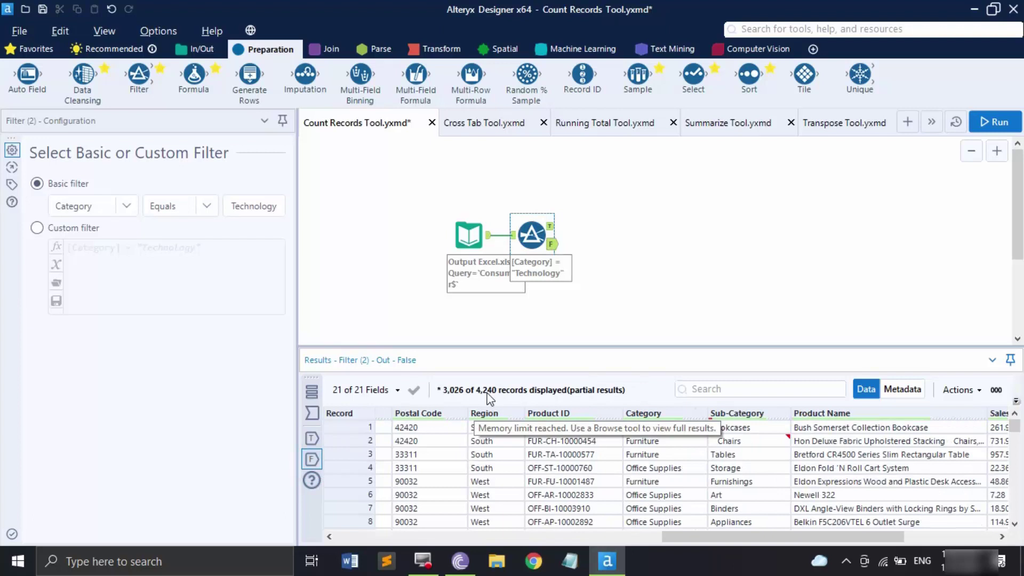
pyautogui.click(308, 441)
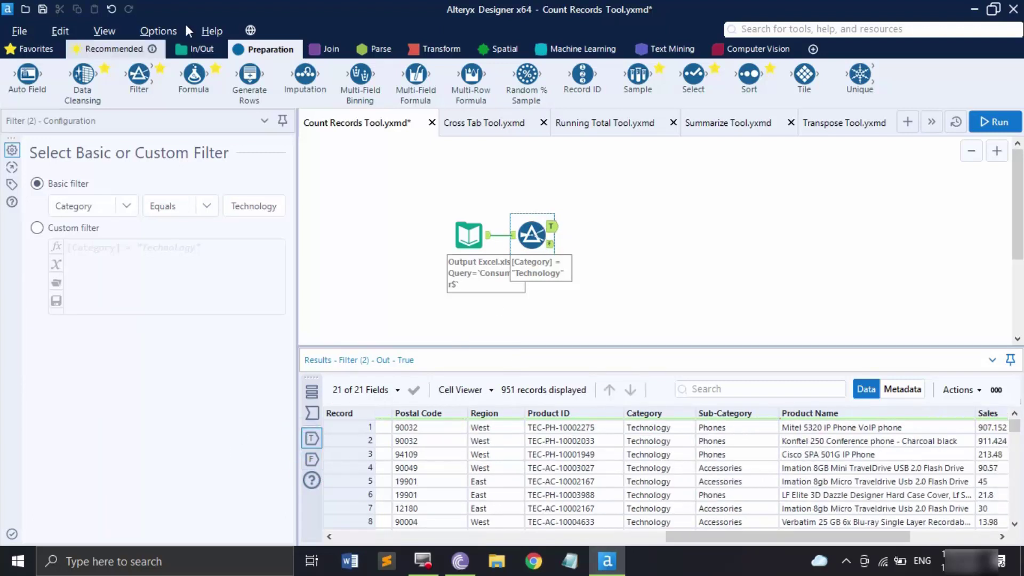
# Attach a Count Records tool to the Filter's True output and run the workflow with the count output displayed.
pyautogui.click(419, 48)
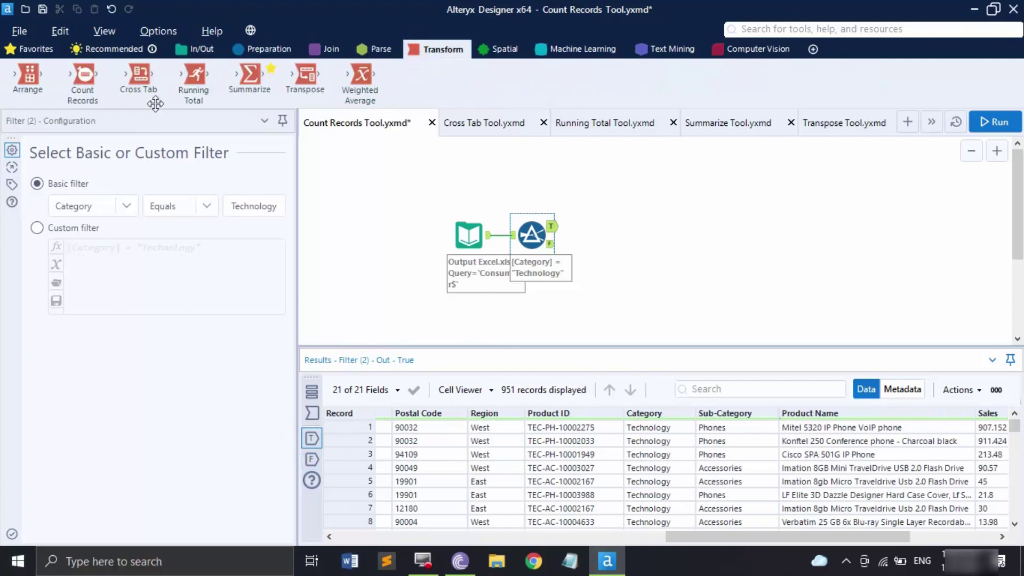
pyautogui.moveTo(102, 88); pyautogui.dragTo(638, 225)
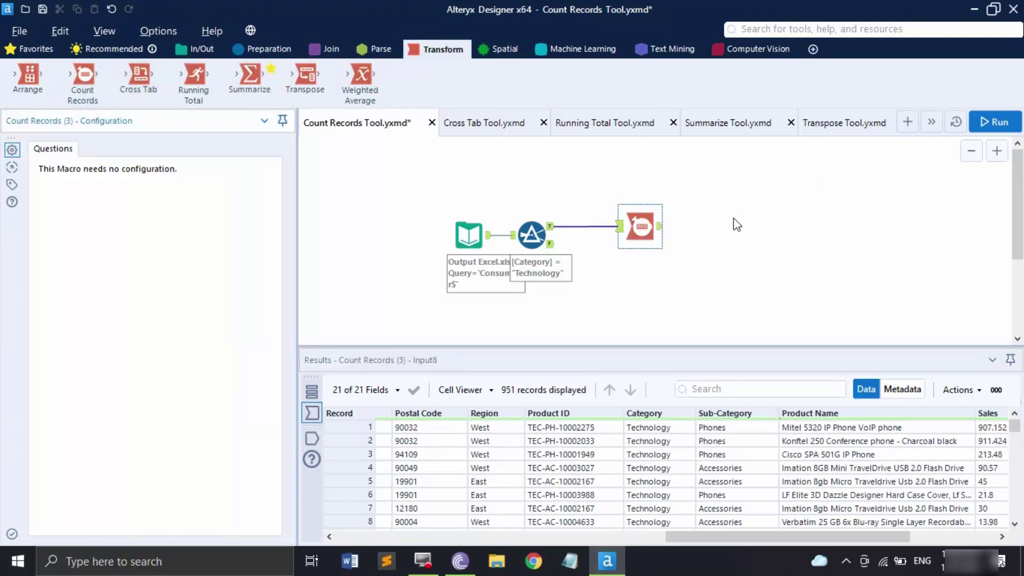
pyautogui.click(661, 229)
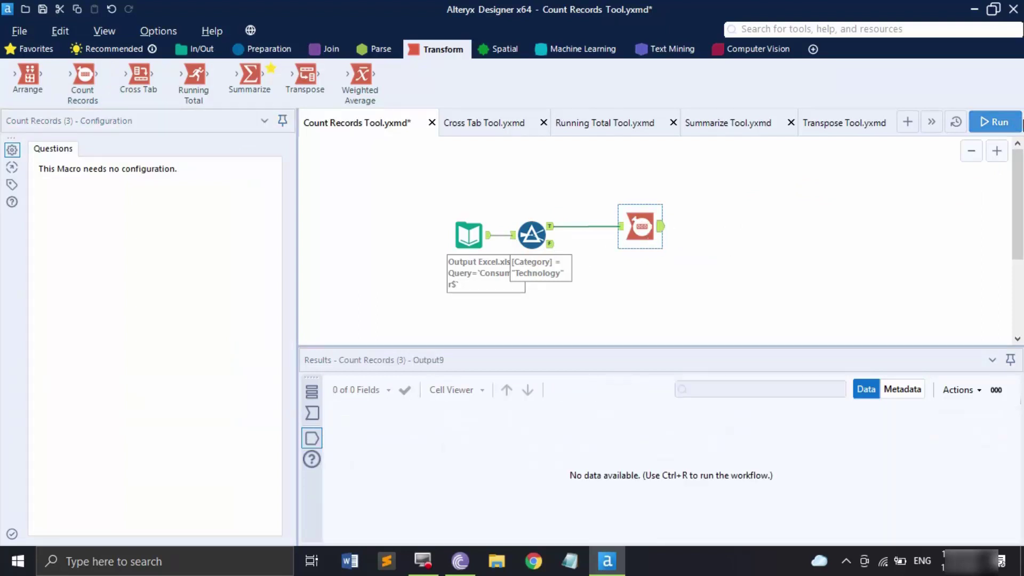
pyautogui.click(993, 124)
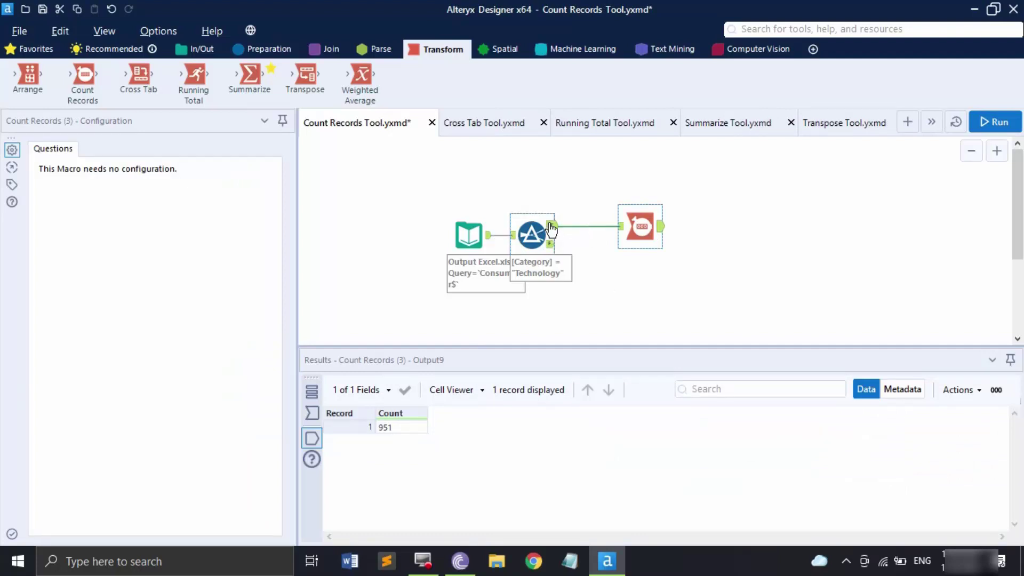
# Try to connect the Filter's False output to the existing Count Records tool.
pyautogui.moveTo(551, 244); pyautogui.dragTo(620, 226)
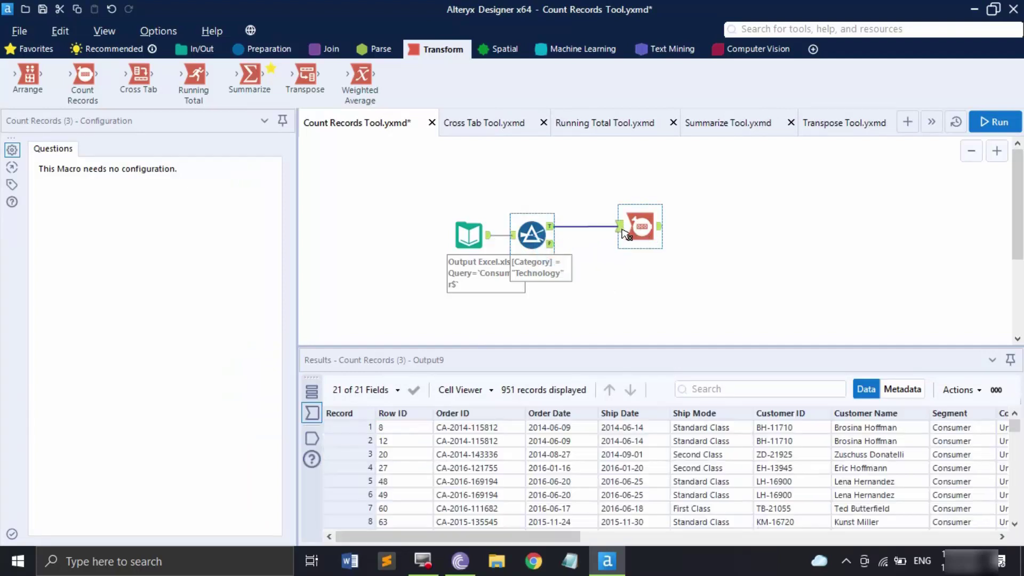
pyautogui.moveTo(555, 246); pyautogui.dragTo(625, 229)
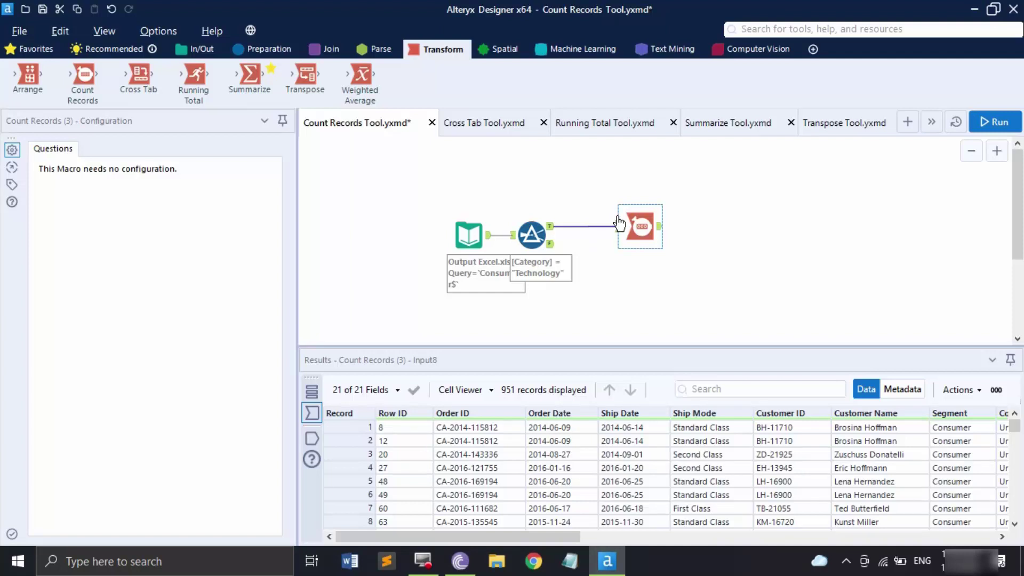
# Attach a second Count Records tool to the Filter's False output and run the workflow.
pyautogui.moveTo(83, 80); pyautogui.dragTo(613, 271)
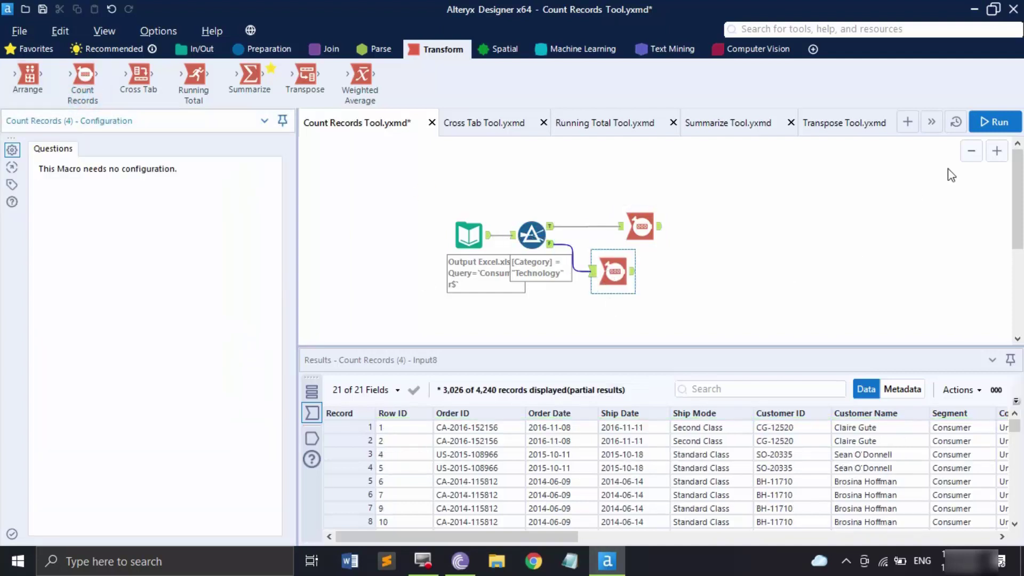
pyautogui.click(992, 121)
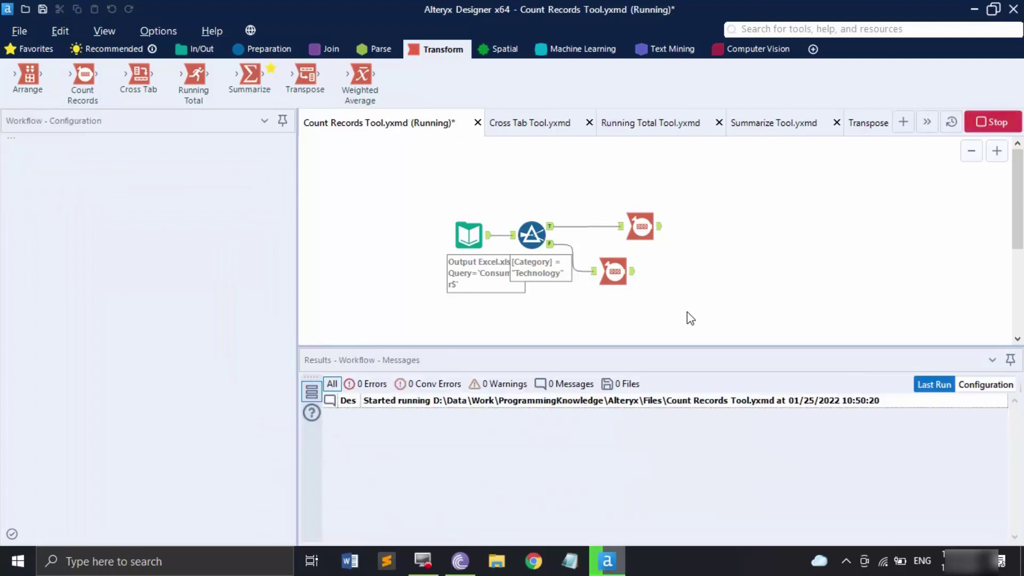
# View the count output of the False-branch Count Records tool and that of the True-branch one.
pyautogui.click(610, 268)
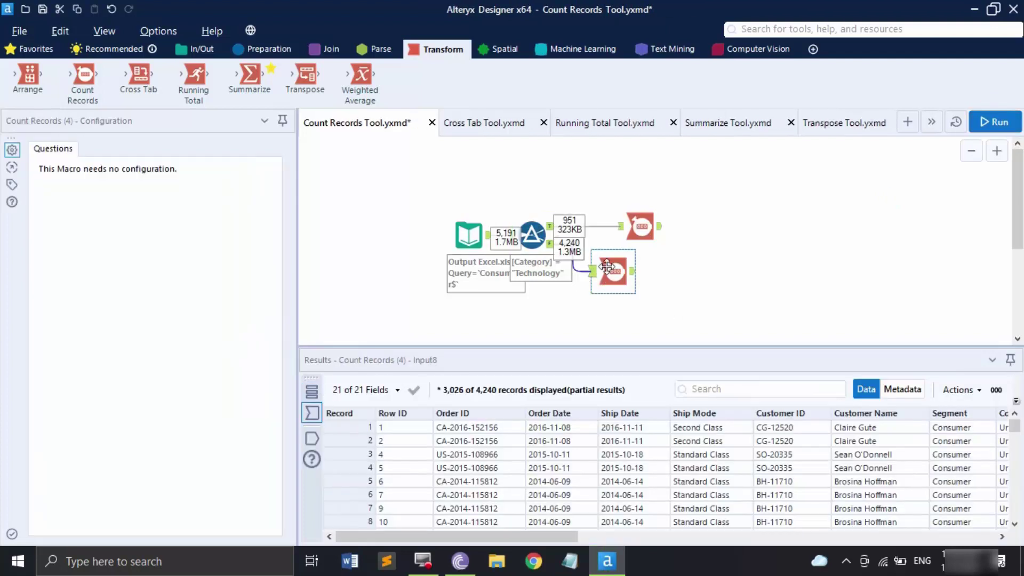
pyautogui.click(633, 271)
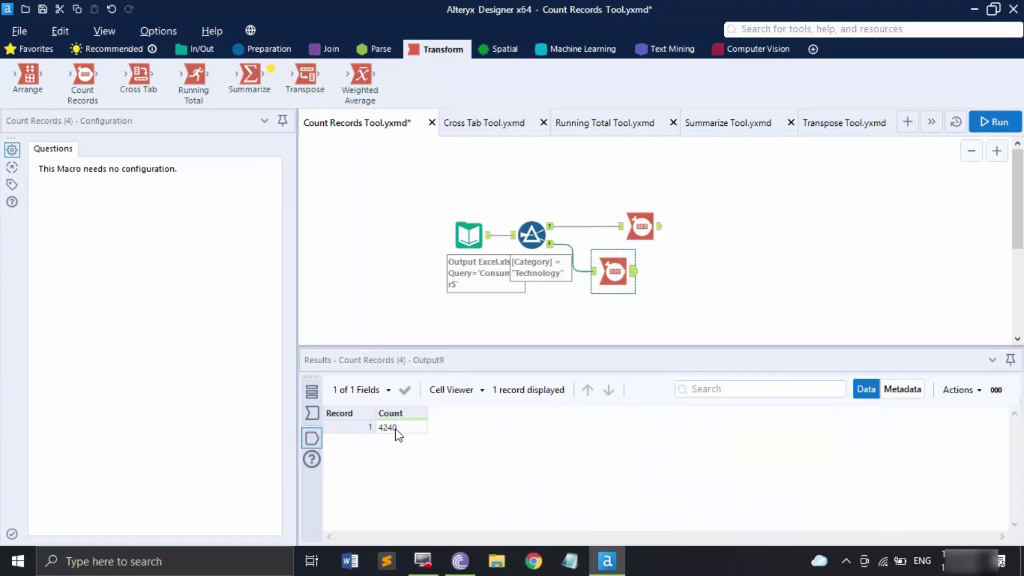
pyautogui.click(661, 226)
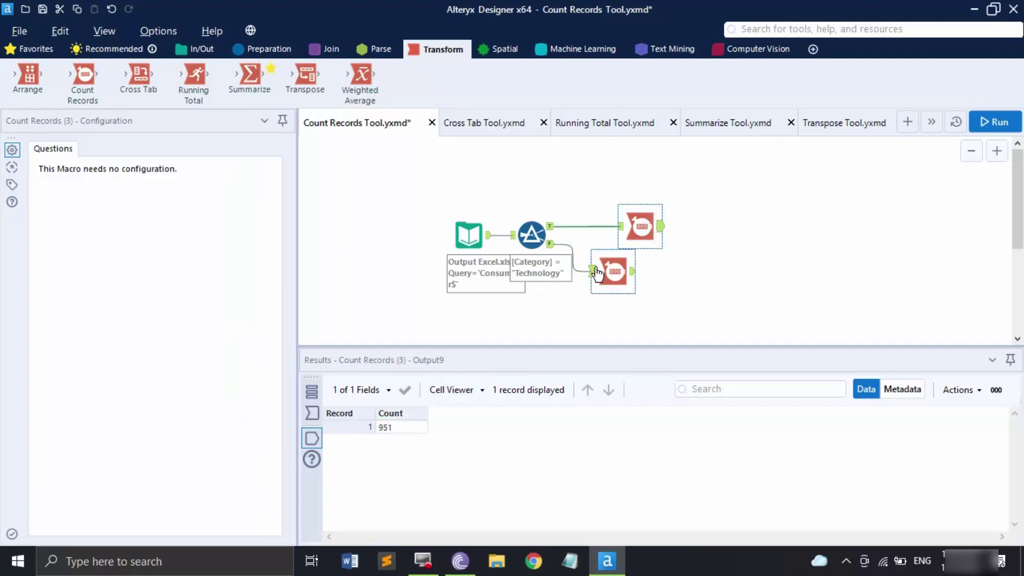
pyautogui.hotkey('ctrl', 'r')
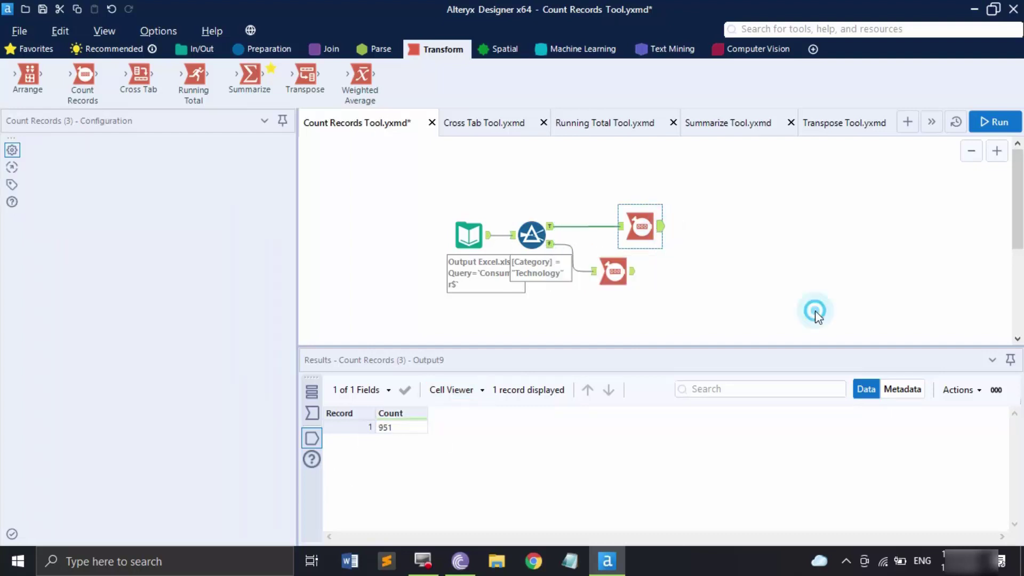
# Delete the Filter and the False-branch Count Records tool, and connect Input Data directly to the remaining Count Records tool.
pyautogui.click(535, 233)
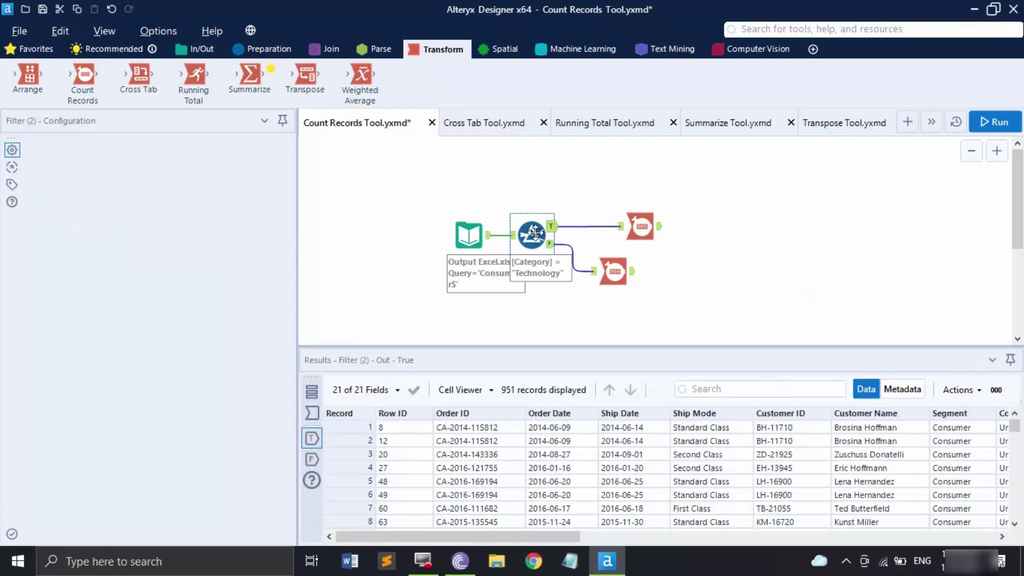
pyautogui.press('Delete')
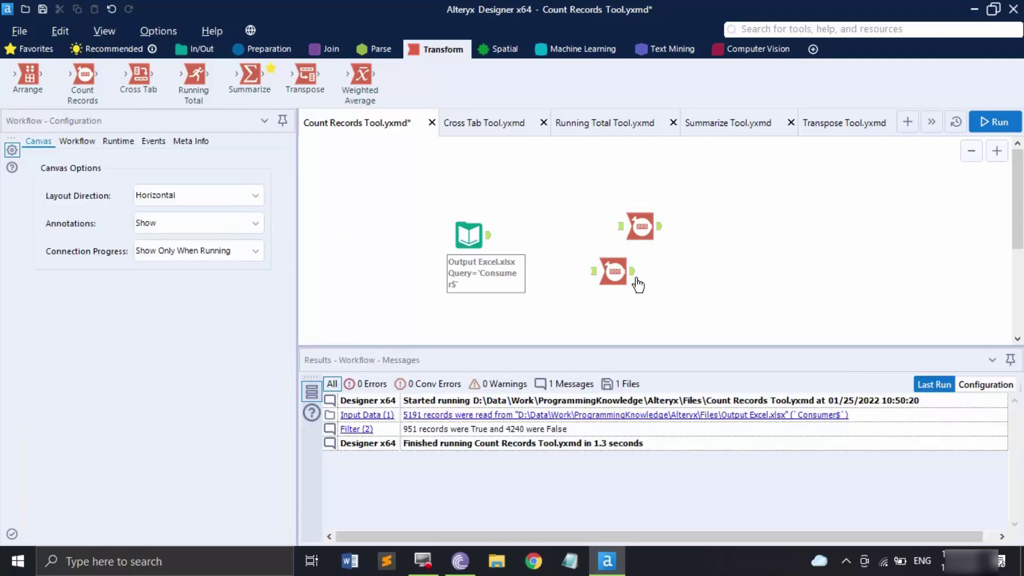
pyautogui.click(612, 271)
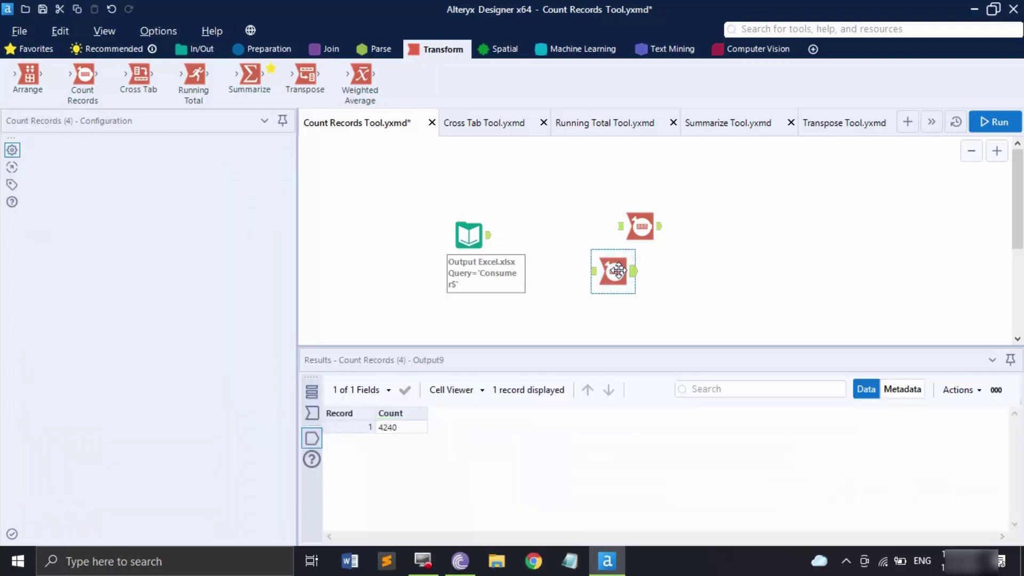
pyautogui.press('Delete')
pyautogui.moveTo(488, 235); pyautogui.dragTo(619, 226)
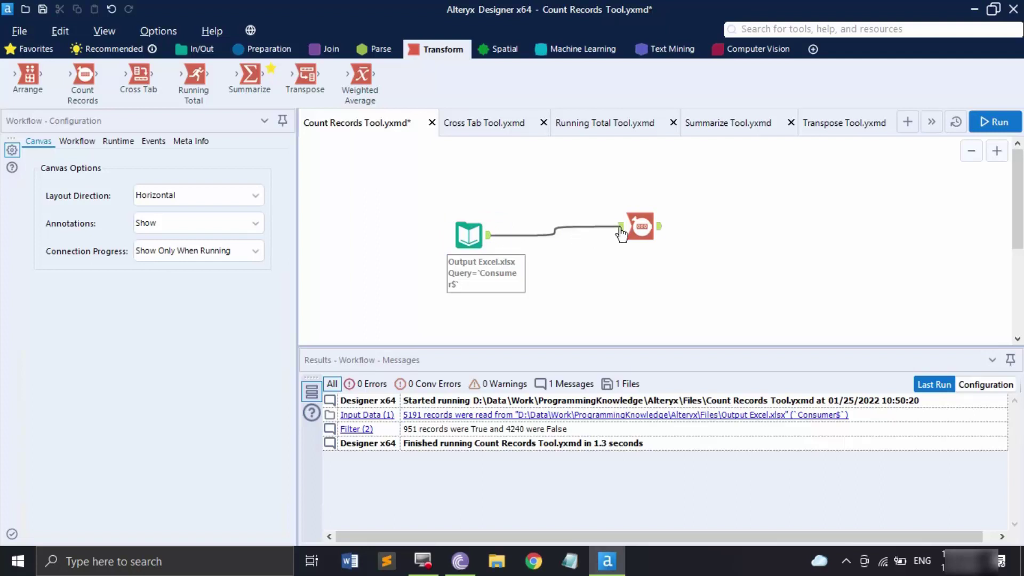
# Run the workflow to count all unfiltered records with the Count Records tool, and save the workflow.
pyautogui.click(660, 235)
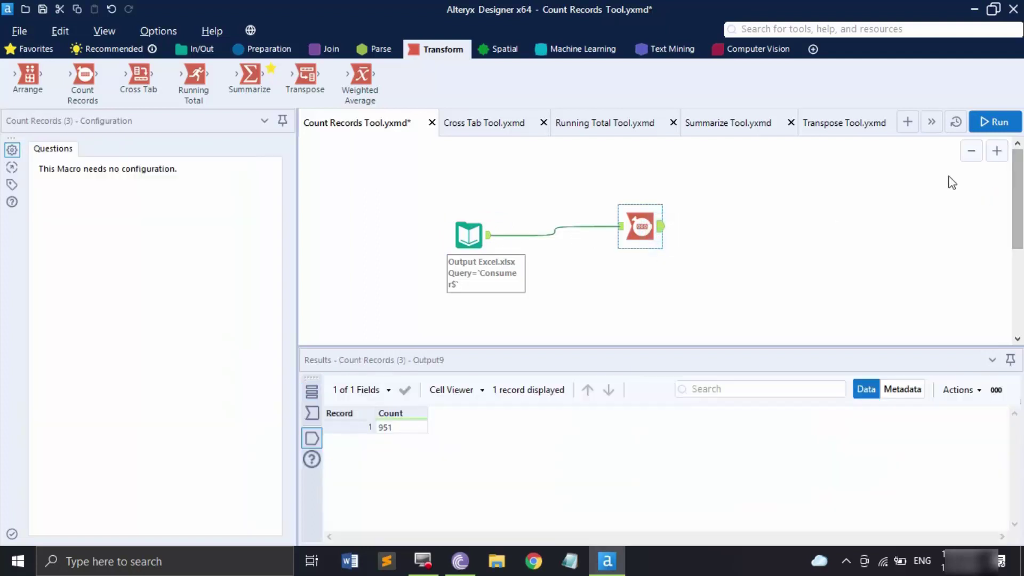
pyautogui.click(995, 120)
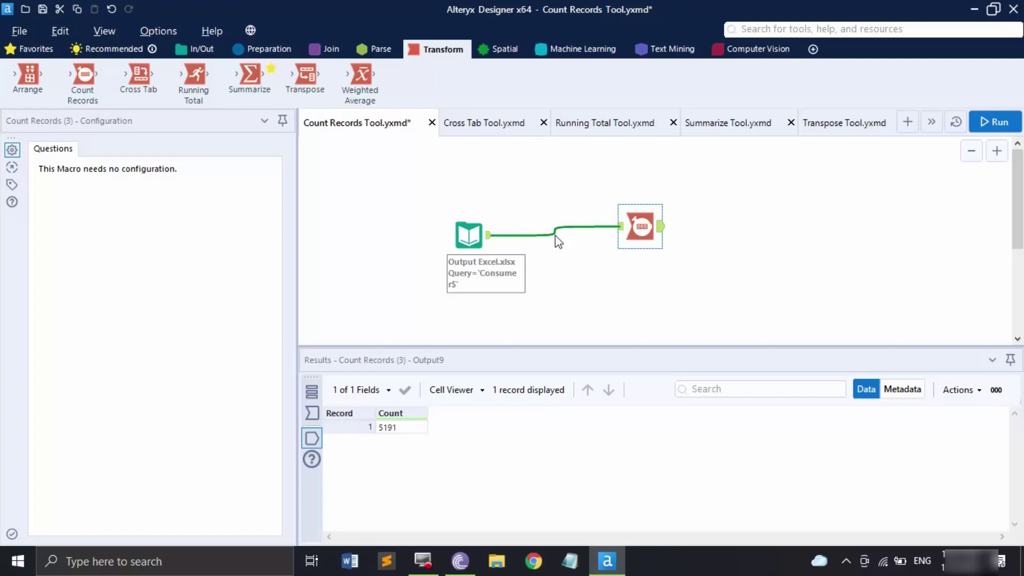
pyautogui.moveTo(469, 238); pyautogui.dragTo(469, 230)
pyautogui.hotkey('ctrl', 's')
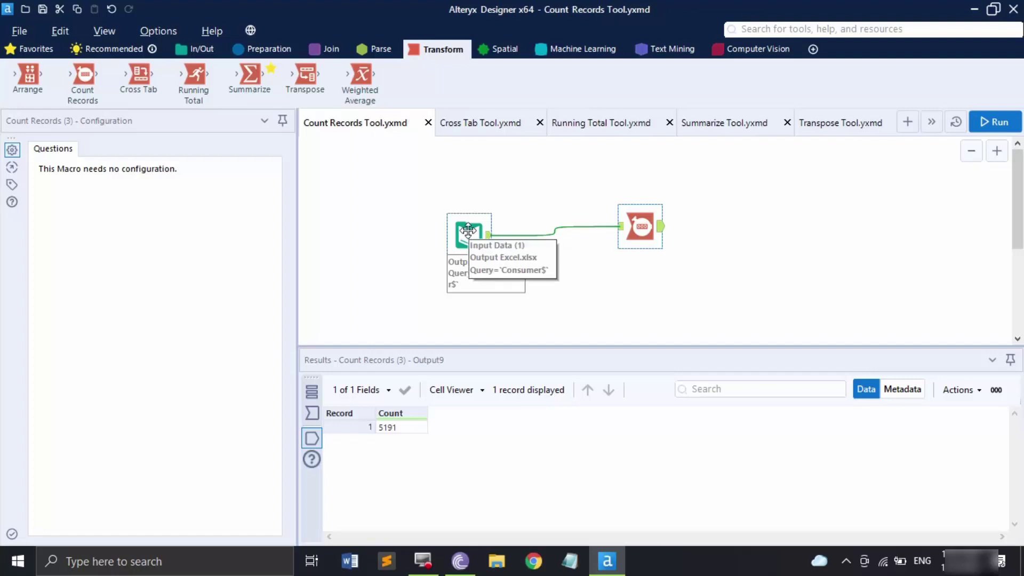
# In the Cross Tab Tool.yxmd workflow, add an Input Data tool that reads the named range Scores from the recent file Scores.xlsx.
pyautogui.click(480, 128)
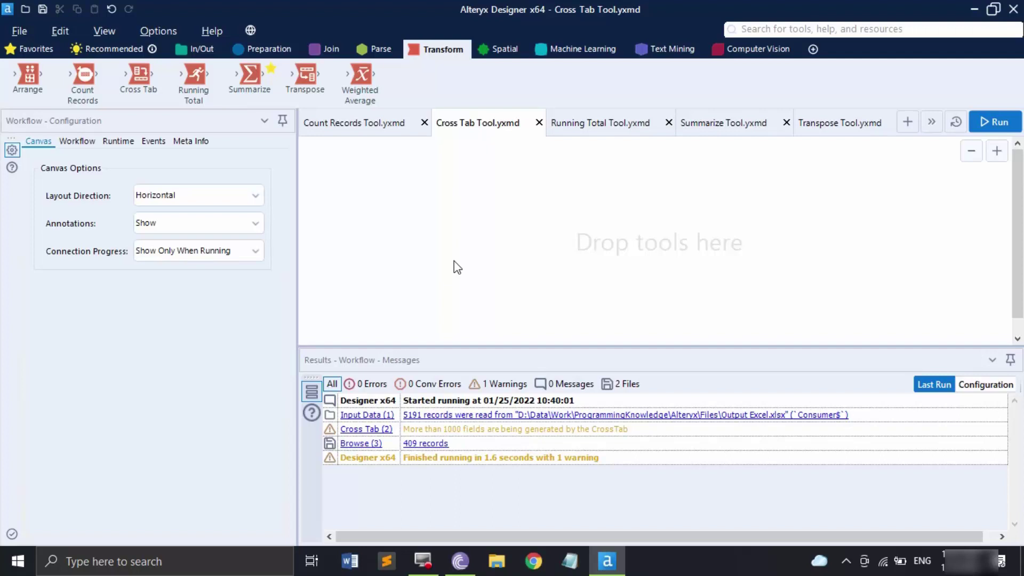
pyautogui.click(187, 49)
pyautogui.moveTo(192, 78); pyautogui.dragTo(387, 257)
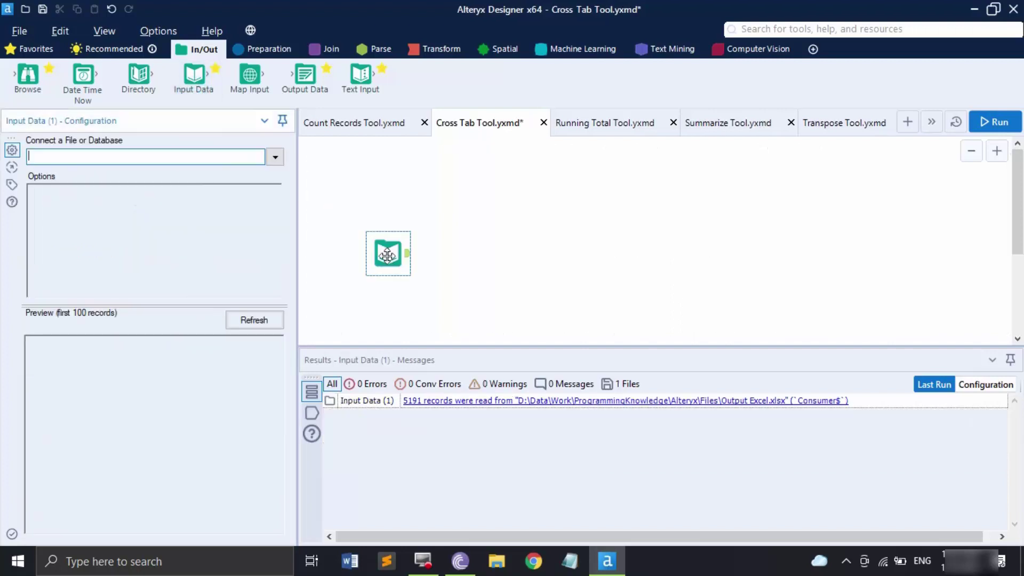
pyautogui.click(276, 157)
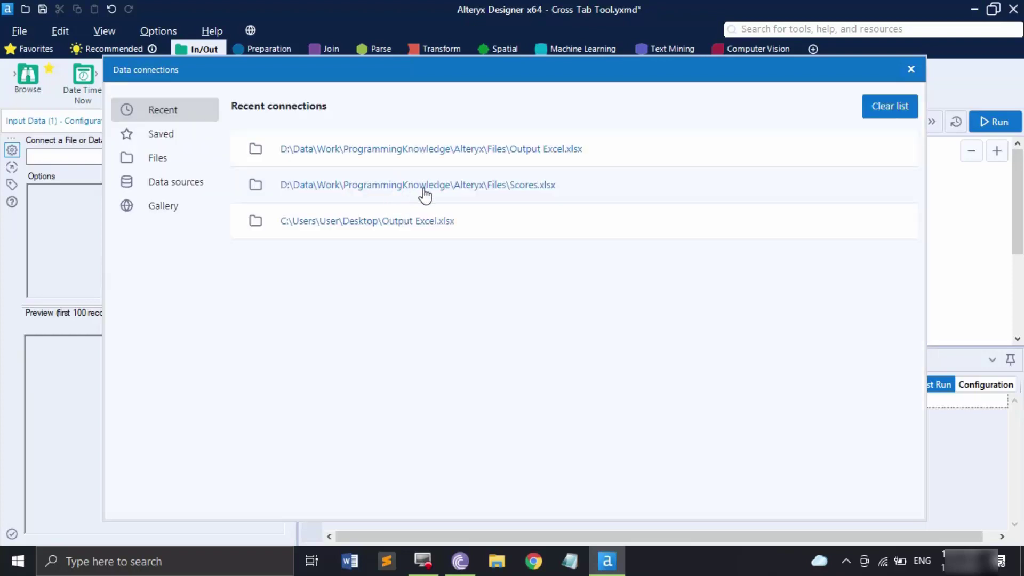
pyautogui.click(425, 185)
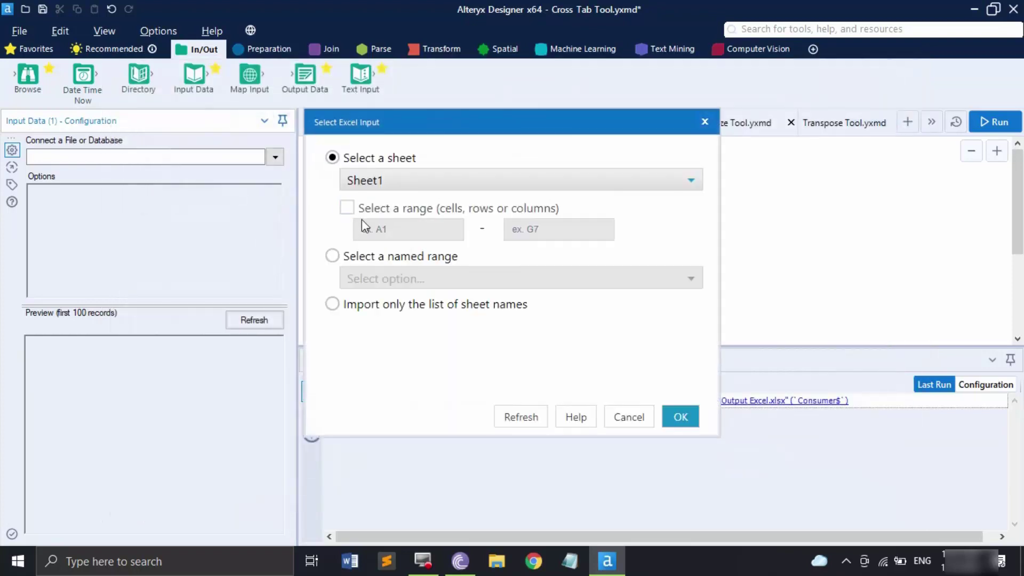
pyautogui.click(333, 258)
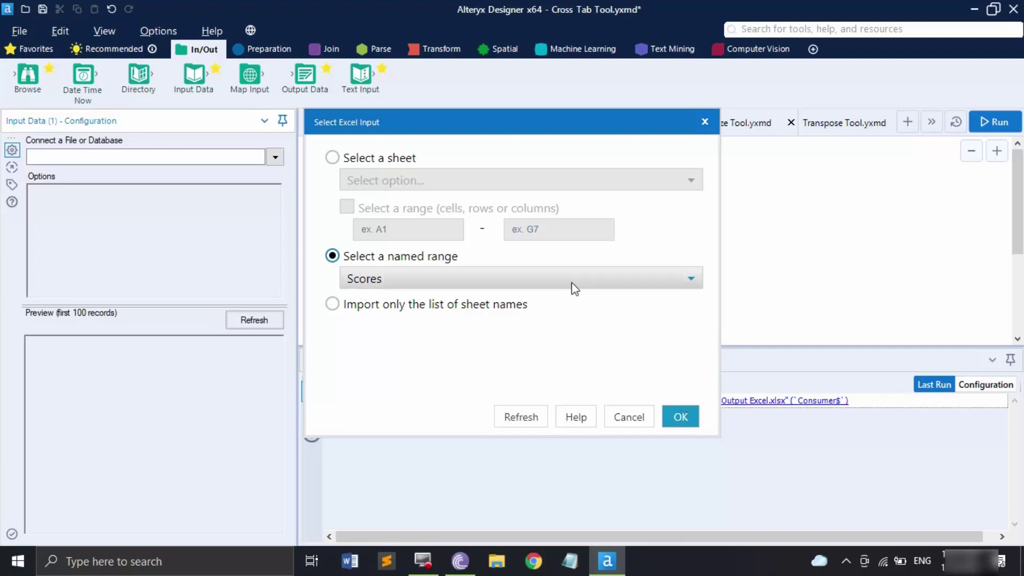
pyautogui.click(680, 416)
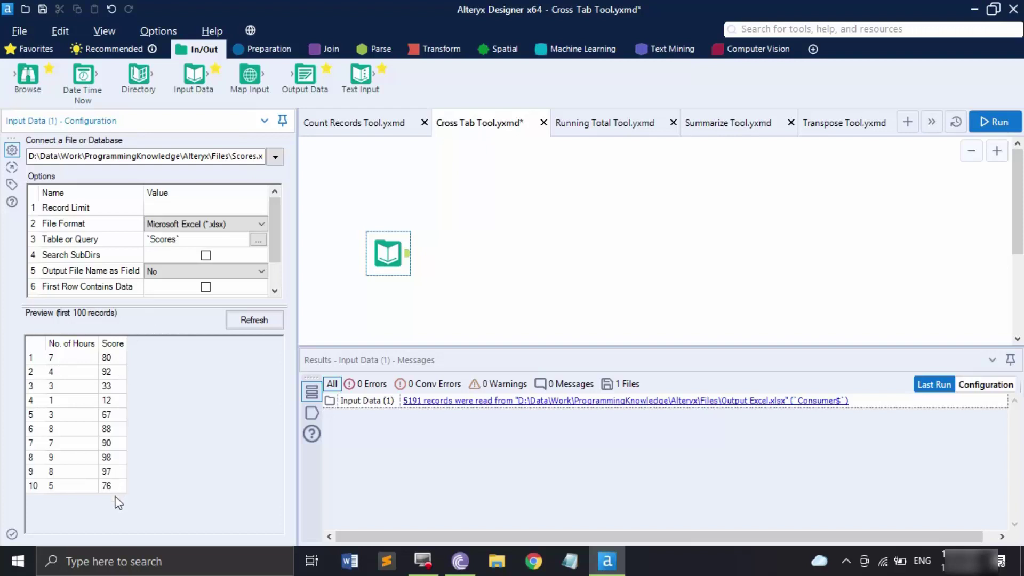
# Add a Cross Tab tool connected to the Scores input, using No. of Hours for the column headers.
pyautogui.click(448, 47)
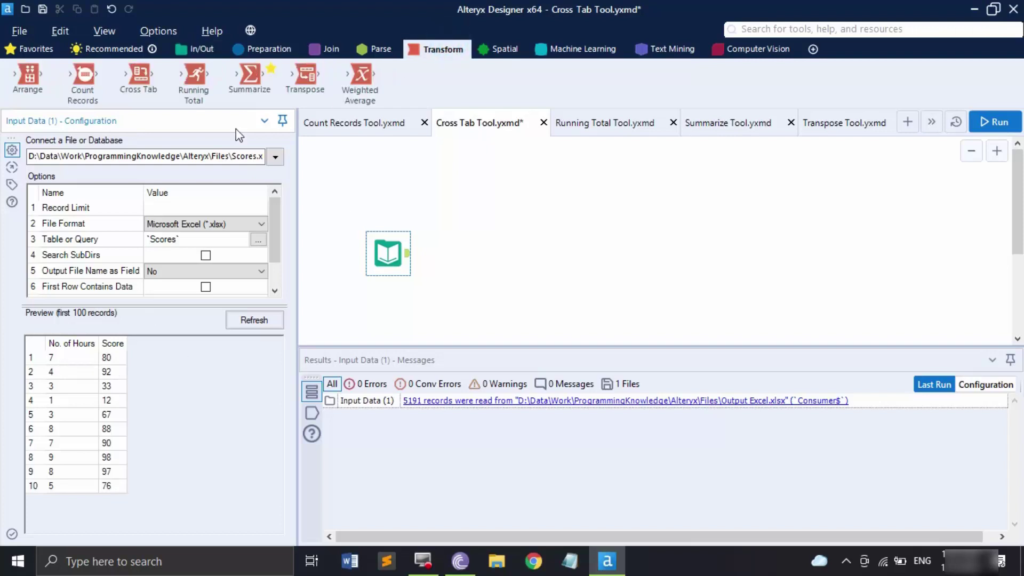
pyautogui.moveTo(142, 83); pyautogui.dragTo(506, 254)
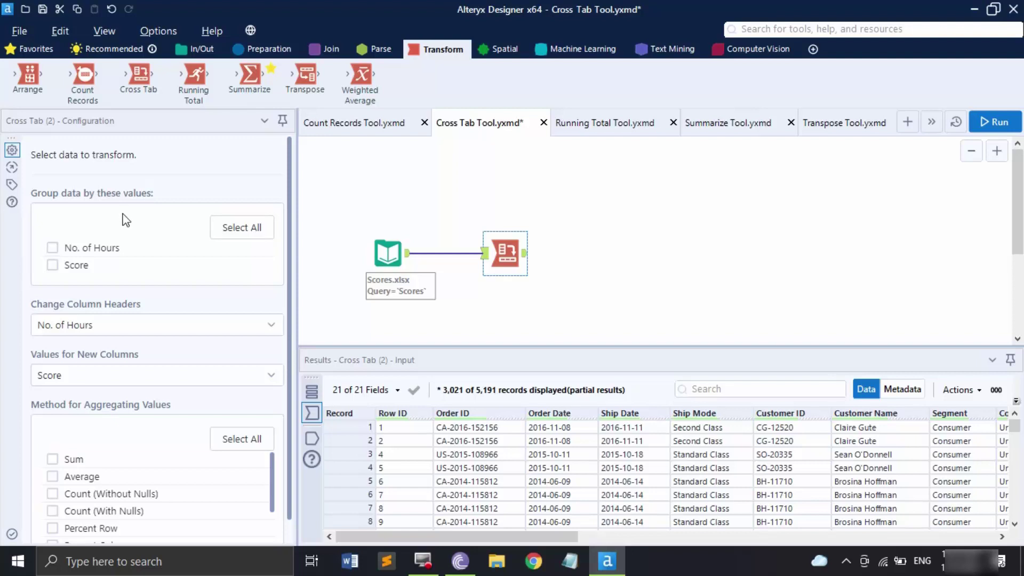
pyautogui.click(152, 329)
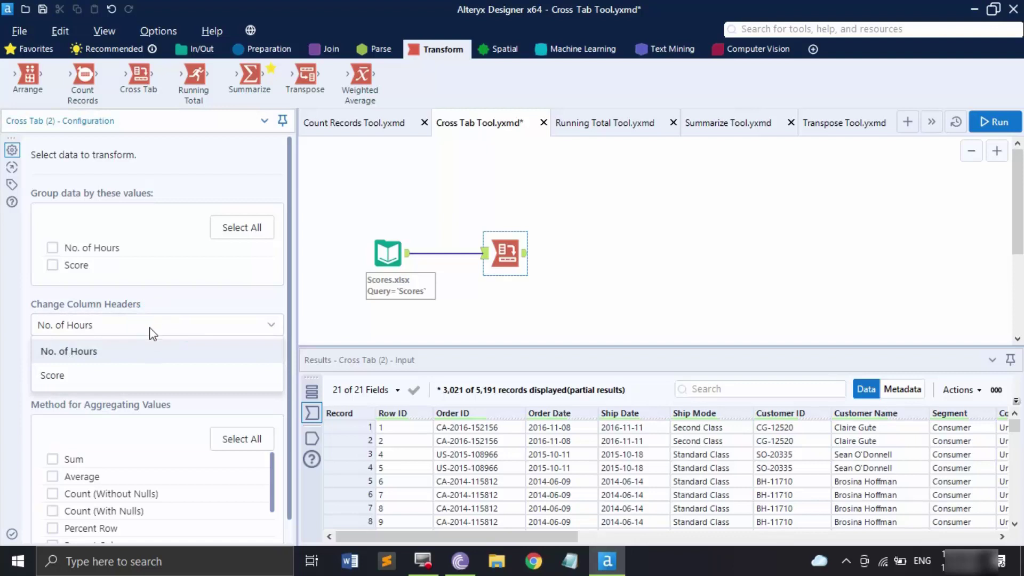
pyautogui.click(99, 354)
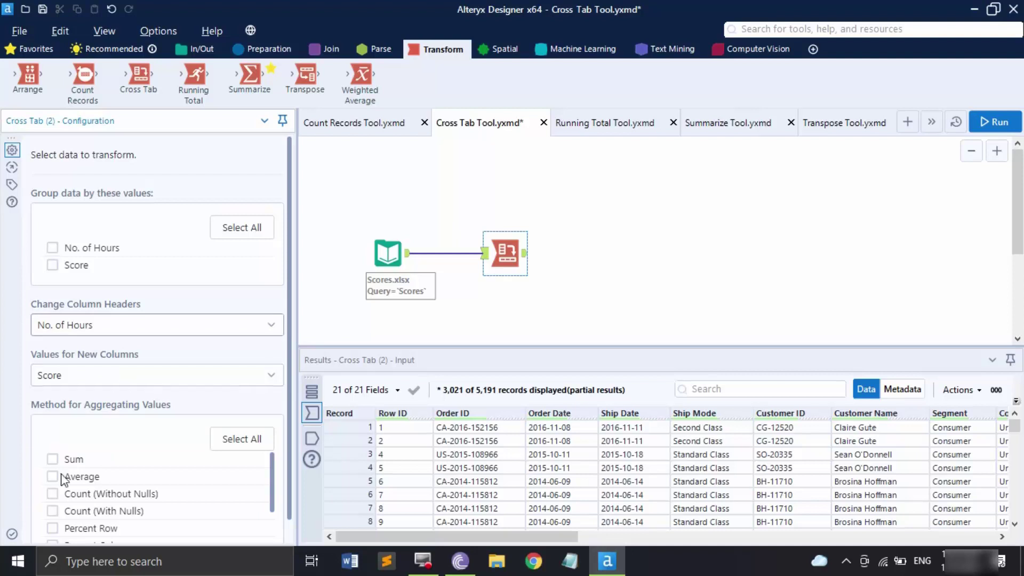
# Choose Total Row and Total Column as the Cross Tab aggregation methods, and run the workflow to view the tool's output.
pyautogui.scroll(-2, 124, 501)
pyautogui.scroll(1, 123, 514)
pyautogui.scroll(1, 123, 514)
pyautogui.moveTo(287, 424); pyautogui.dragTo(279, 445)
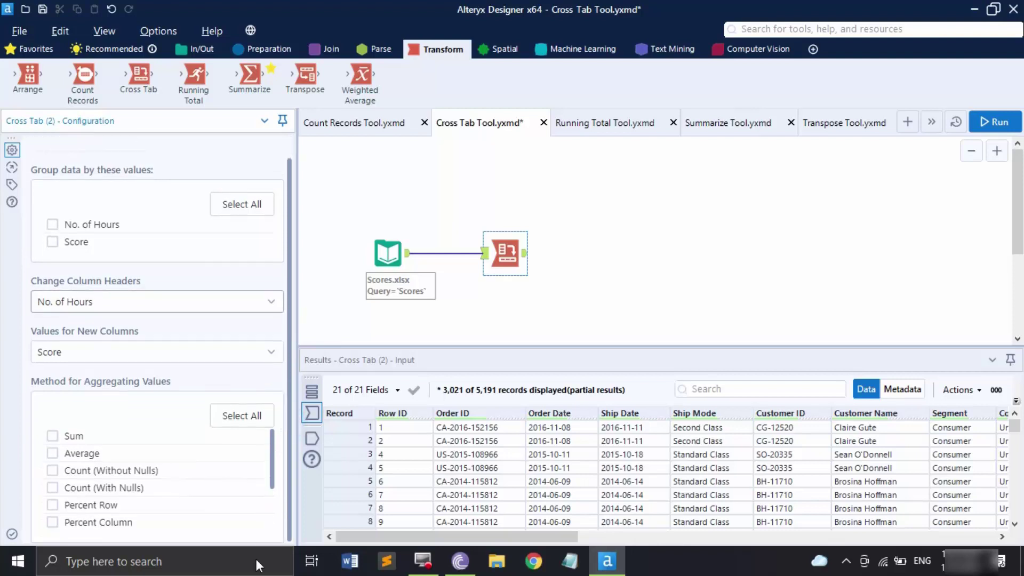
pyautogui.scroll(-2, 119, 515)
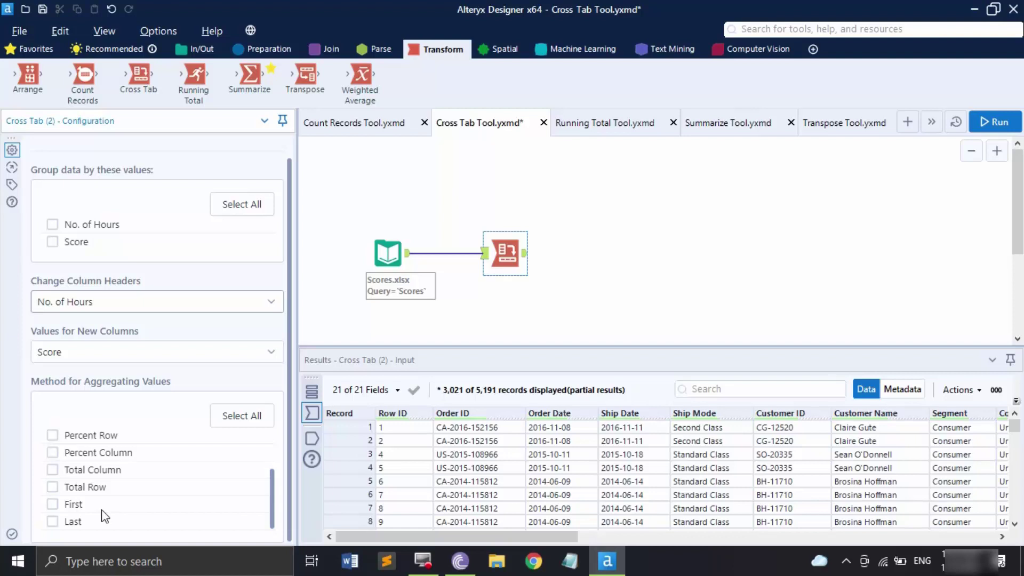
pyautogui.scroll(1, 106, 510)
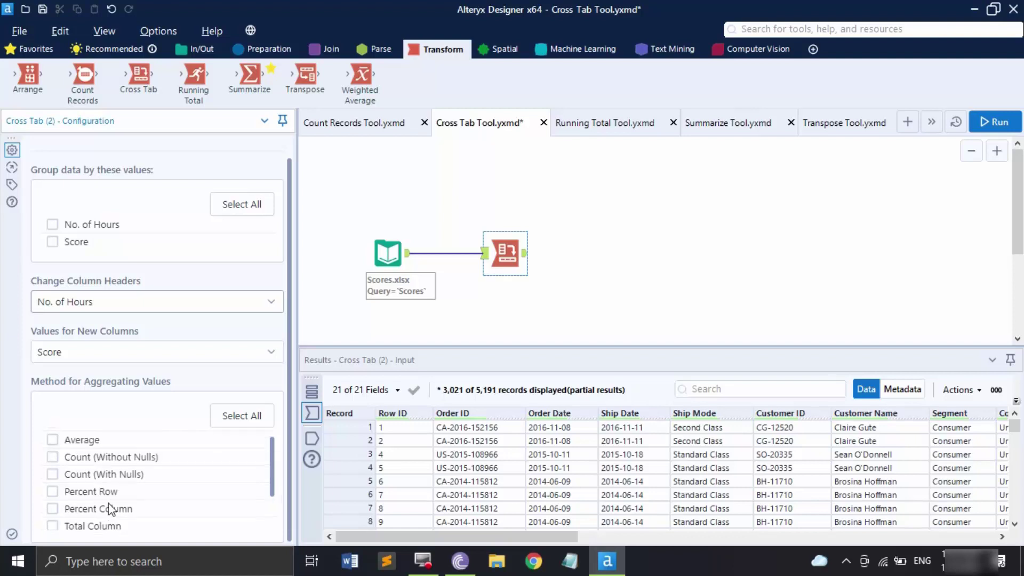
pyautogui.scroll(-1, 108, 503)
pyautogui.click(51, 488)
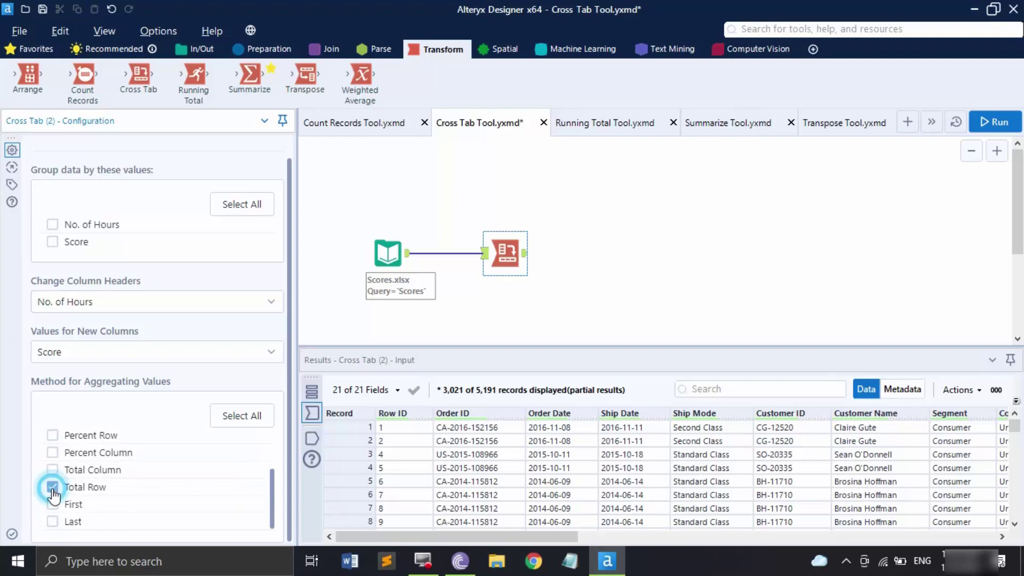
pyautogui.click(51, 470)
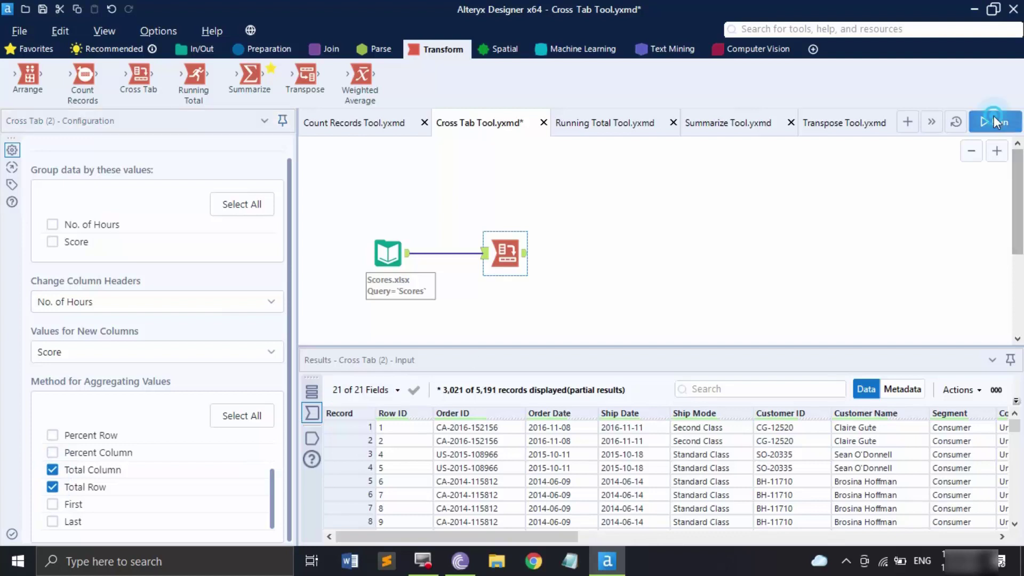
pyautogui.click(993, 119)
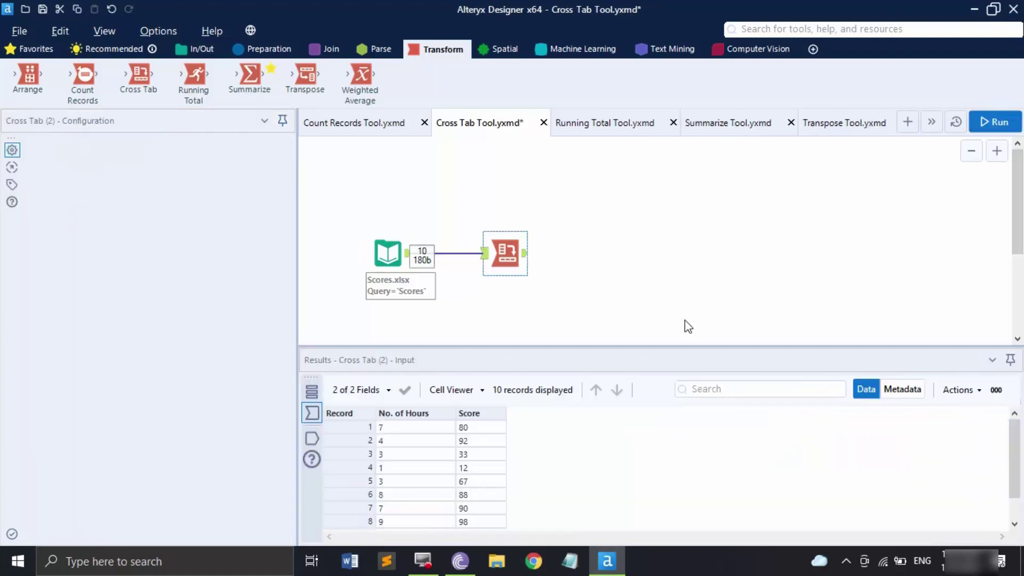
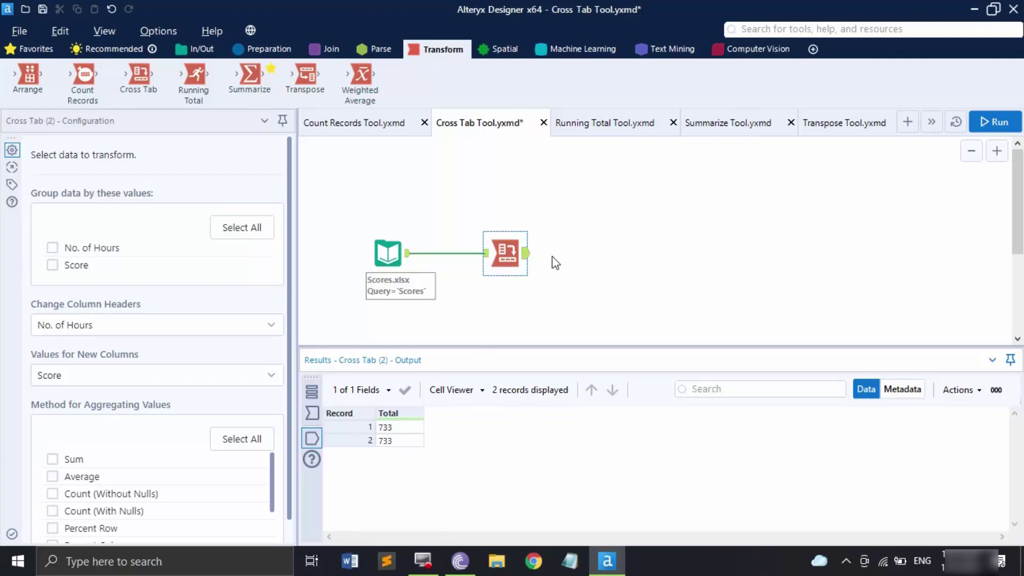
pyautogui.click(526, 256)
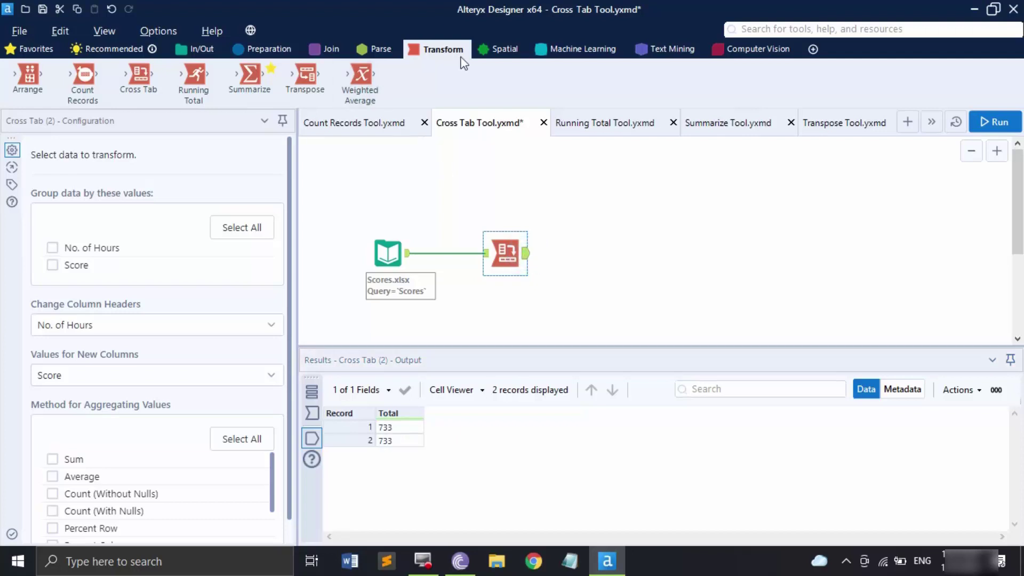
# Aggregate the Cross Tab values by Sum only, clearing Total Row and Total Column, then run and save the workflow.
pyautogui.click(197, 48)
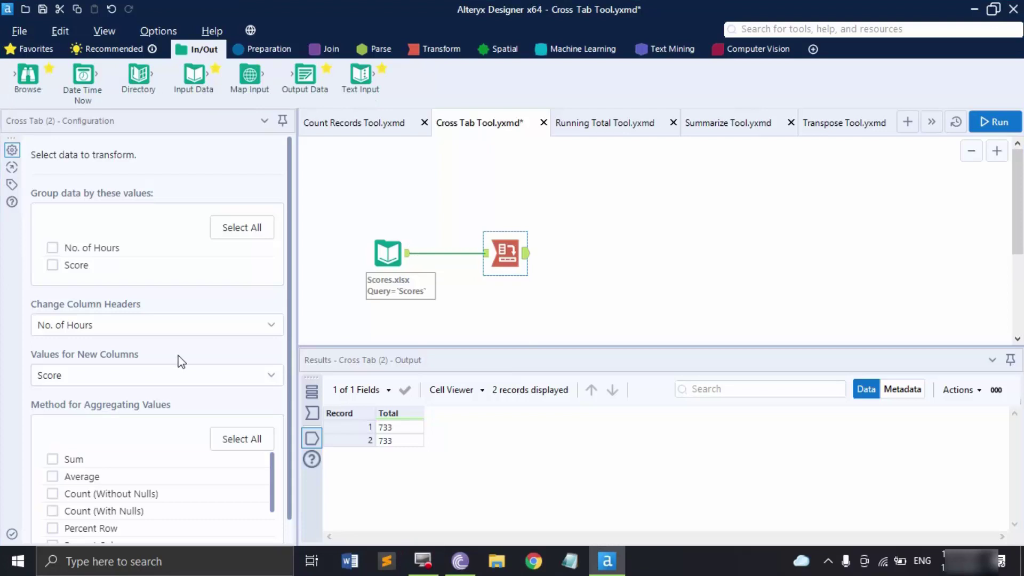
pyautogui.click(52, 459)
pyautogui.scroll(-3, 69, 470)
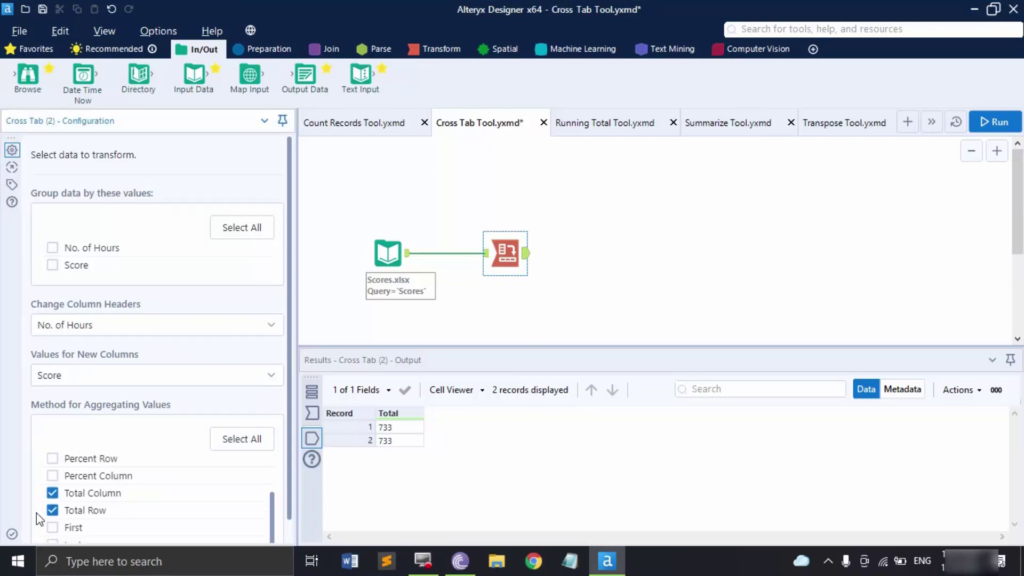
pyautogui.click(52, 510)
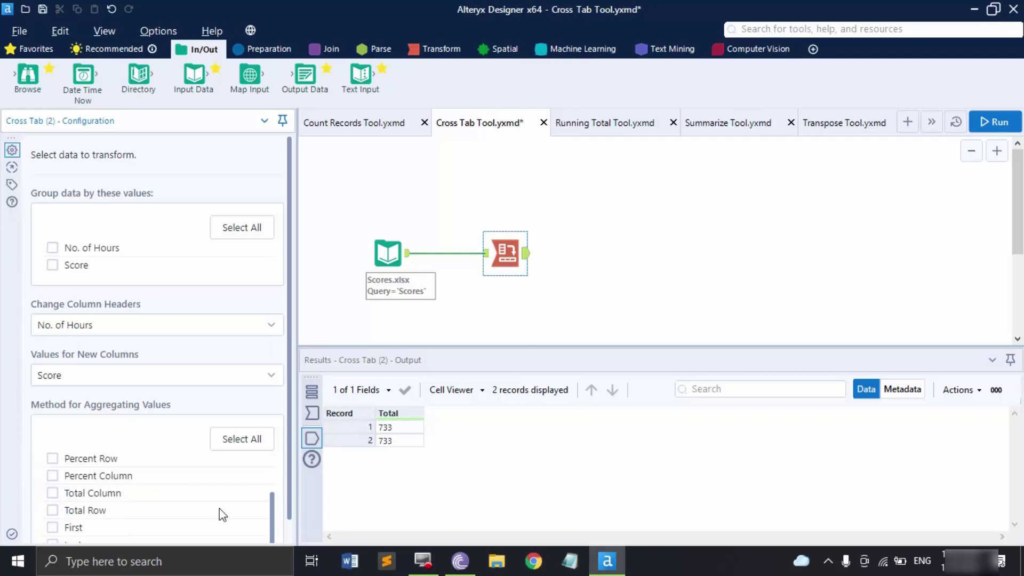
pyautogui.click(982, 125)
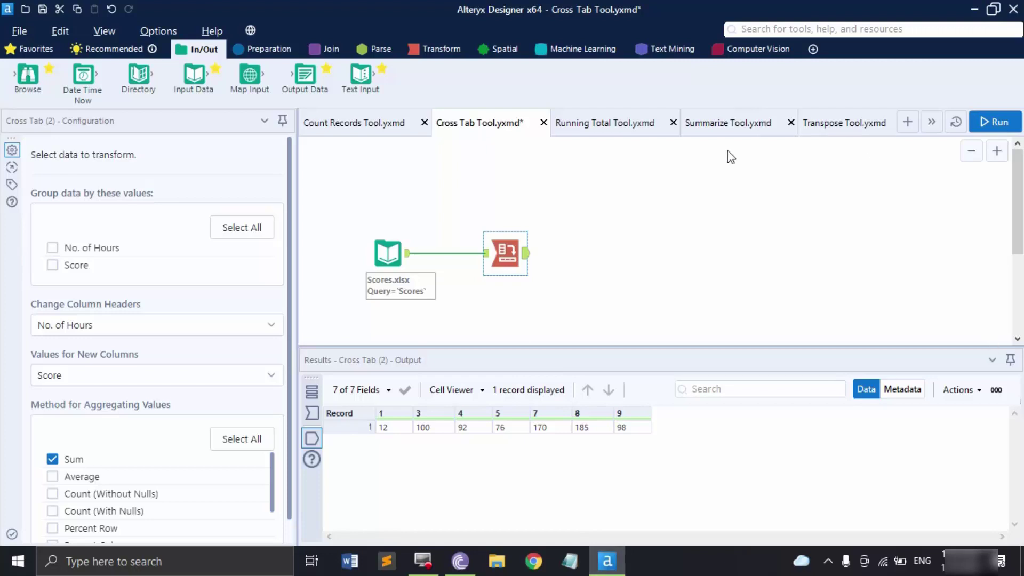
pyautogui.hotkey('ctrl', 's')
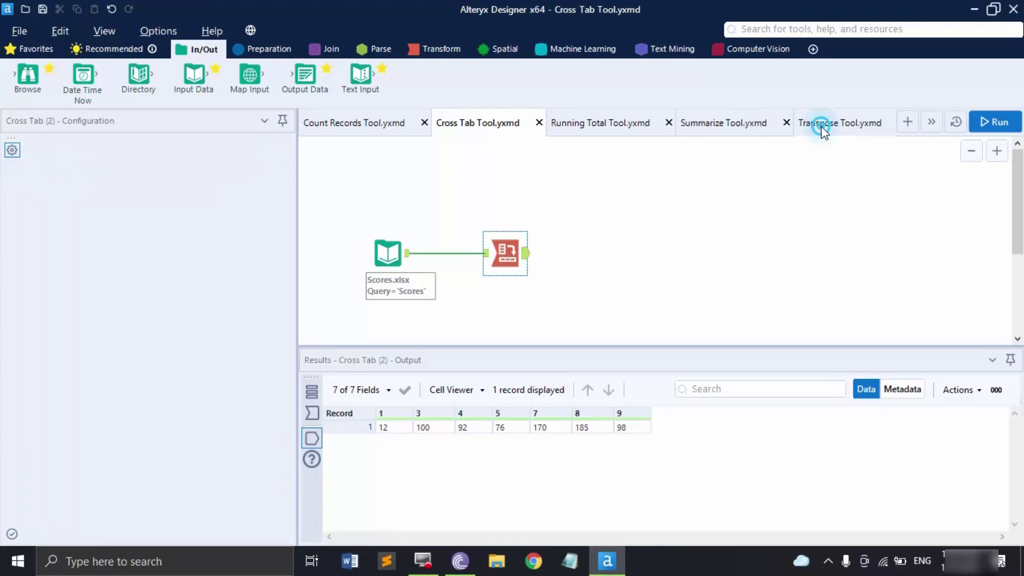
# In the Transpose Tool.yxmd workflow, shift the Scores.xlsx input tool left and attach a Transpose tool to its output.
pyautogui.click(825, 124)
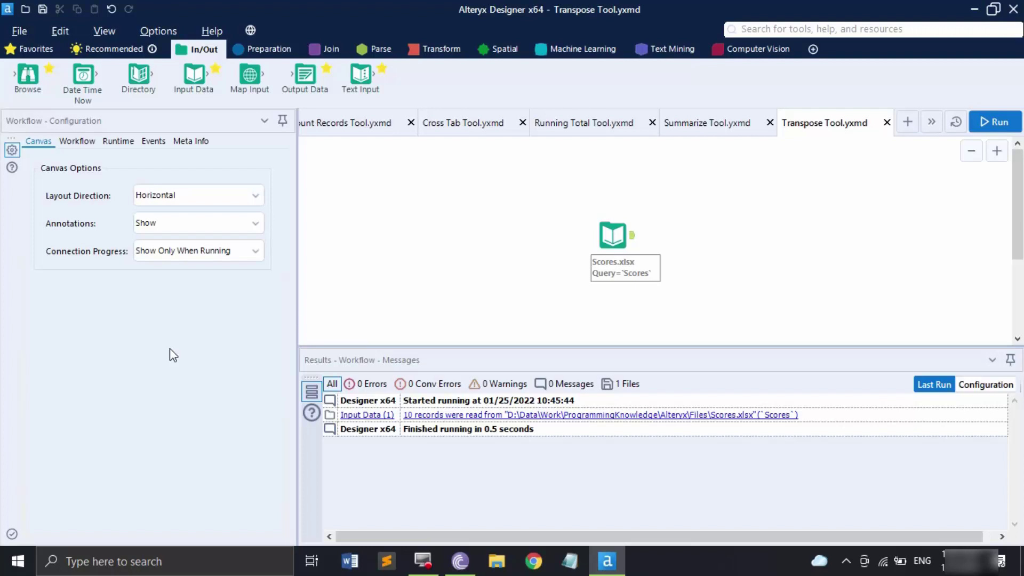
pyautogui.moveTo(613, 245); pyautogui.dragTo(503, 243)
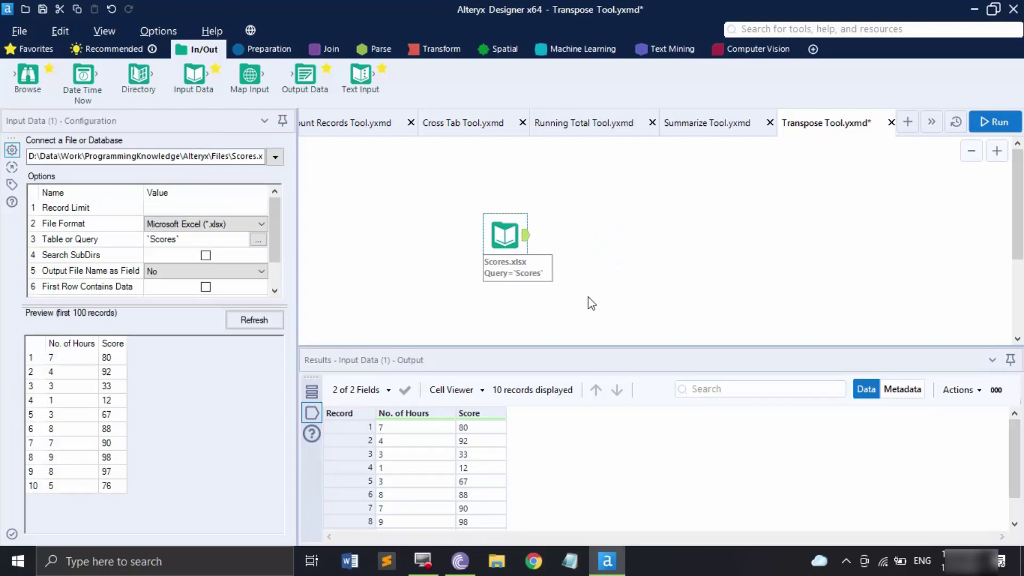
pyautogui.click(439, 49)
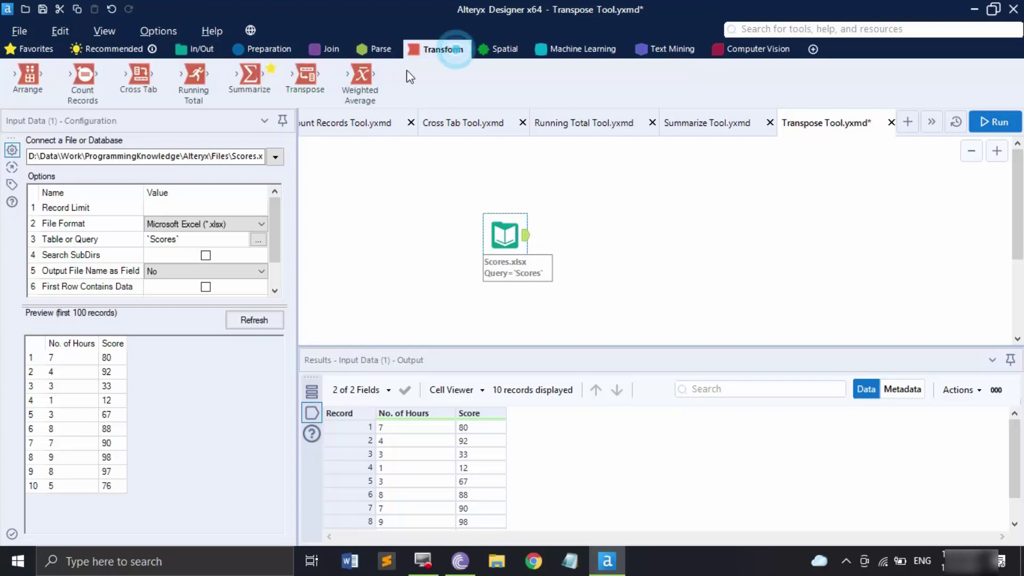
pyautogui.moveTo(305, 77); pyautogui.dragTo(620, 235)
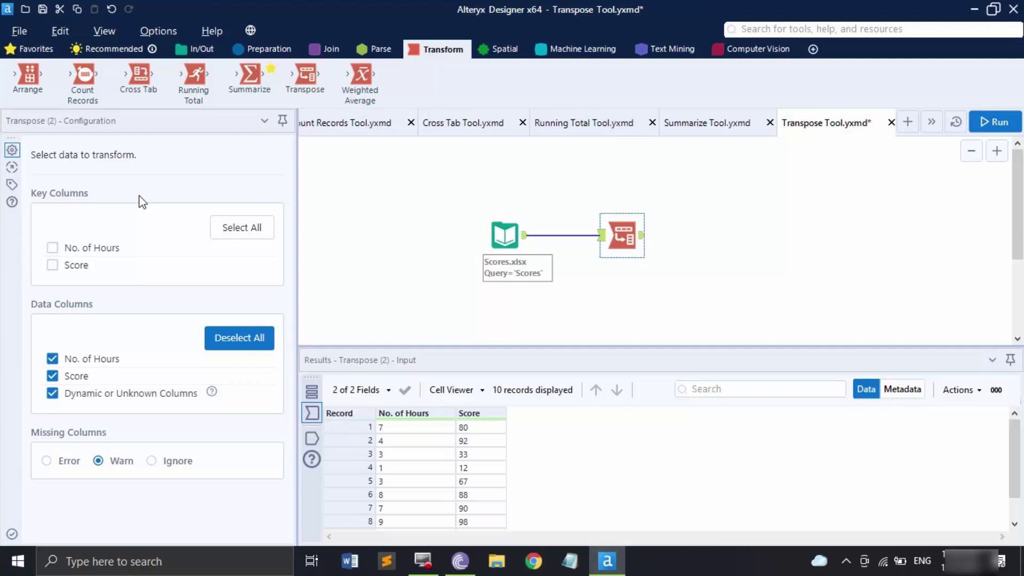
# Configure the Transpose tool with only No. of Hours as key column, and Score plus Dynamic or Unknown Columns as data columns.
pyautogui.click(255, 230)
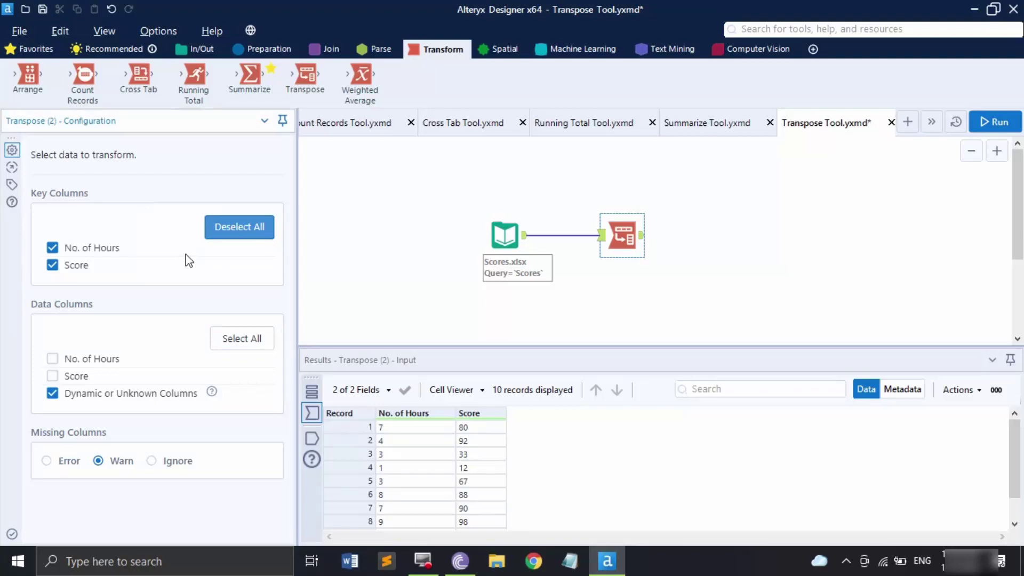
pyautogui.click(52, 265)
pyautogui.click(52, 376)
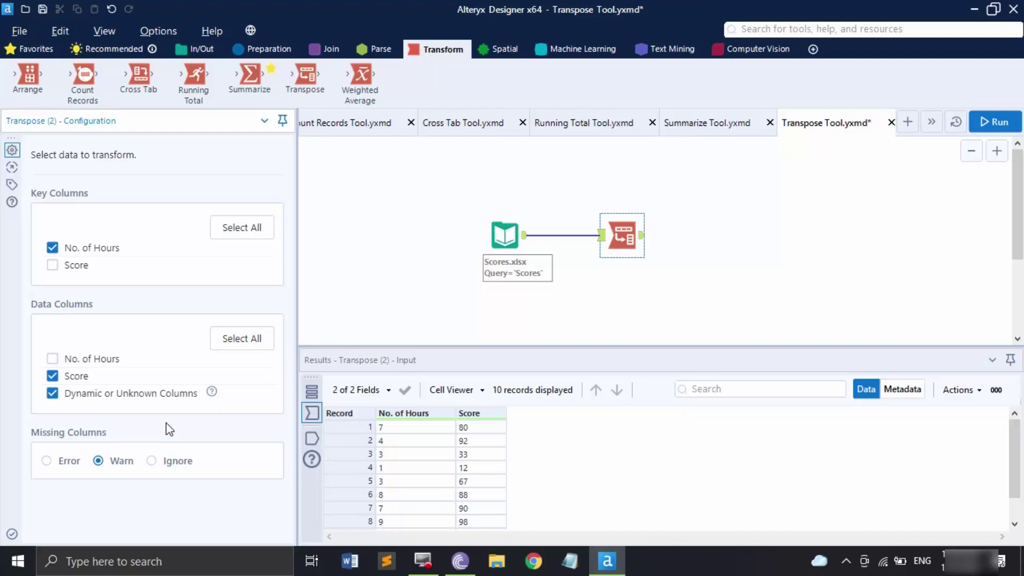
pyautogui.moveTo(212, 394)
# Run the Transpose workflow and view the output data of the Transpose tool.
pyautogui.click(993, 122)
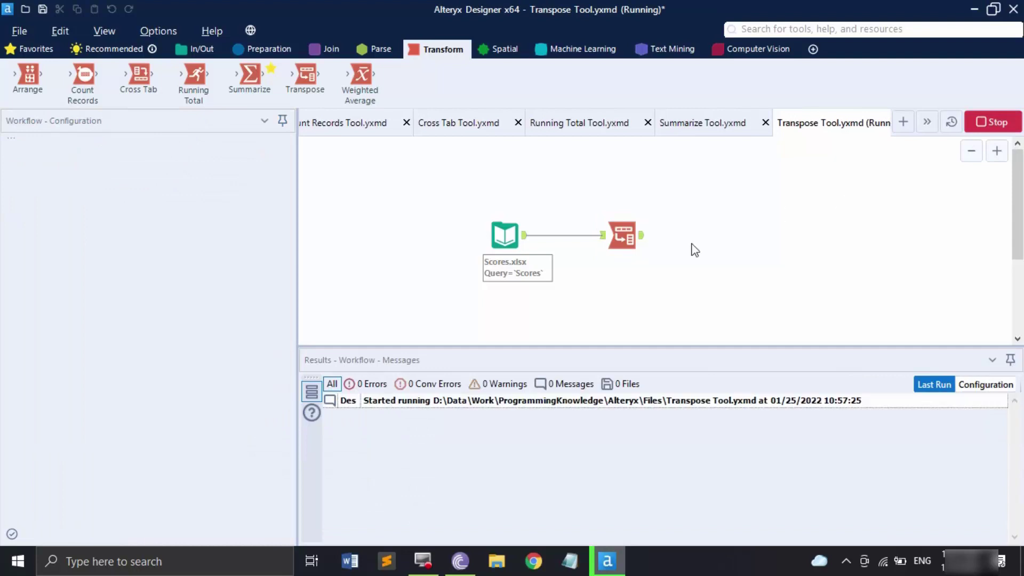
pyautogui.click(614, 230)
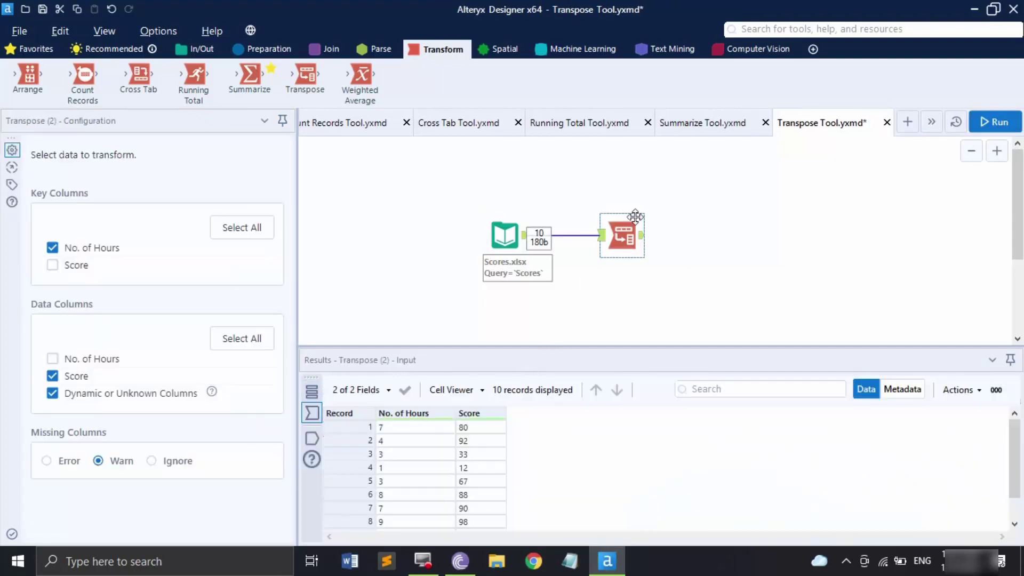
pyautogui.click(641, 235)
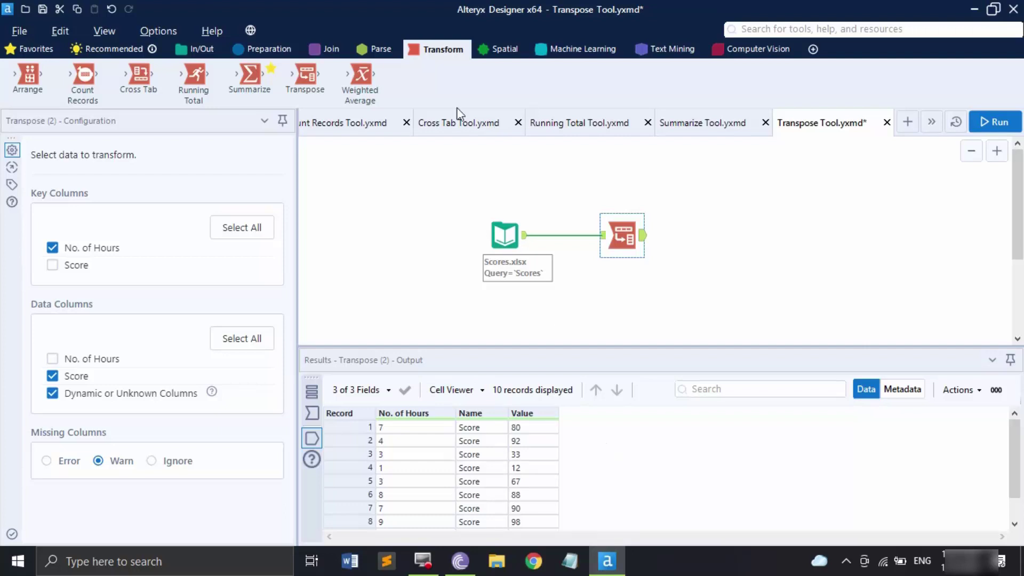
# Check the Cross Tab workflow's output for comparison, and rerun the Transpose workflow with Score added as a second key column.
pyautogui.click(457, 129)
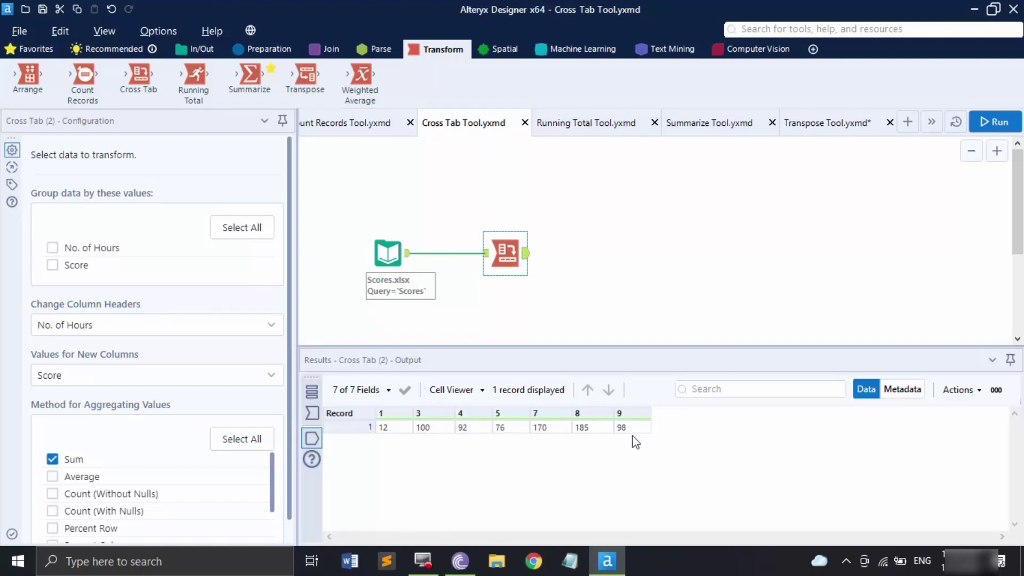
pyautogui.click(807, 130)
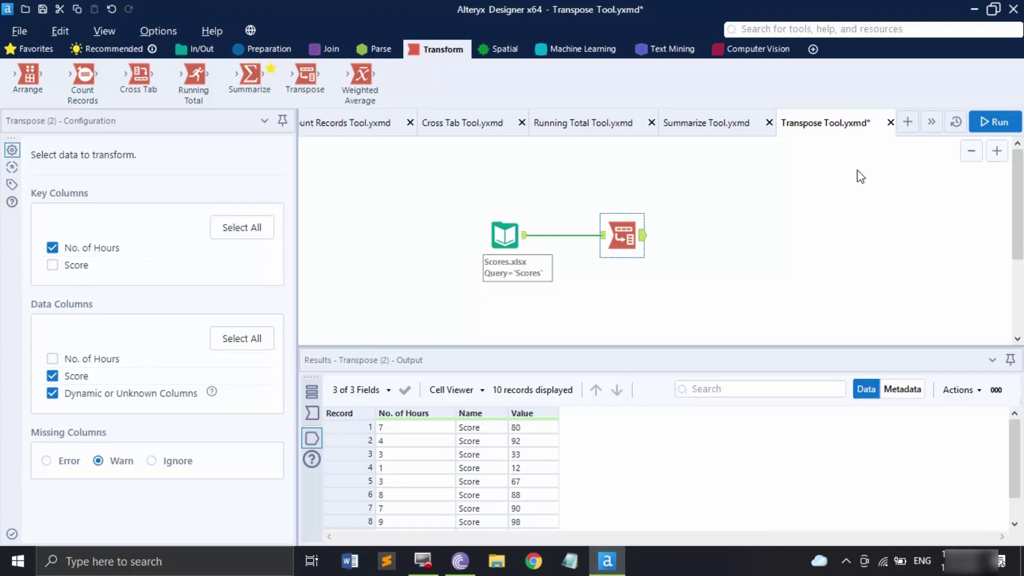
pyautogui.click(52, 265)
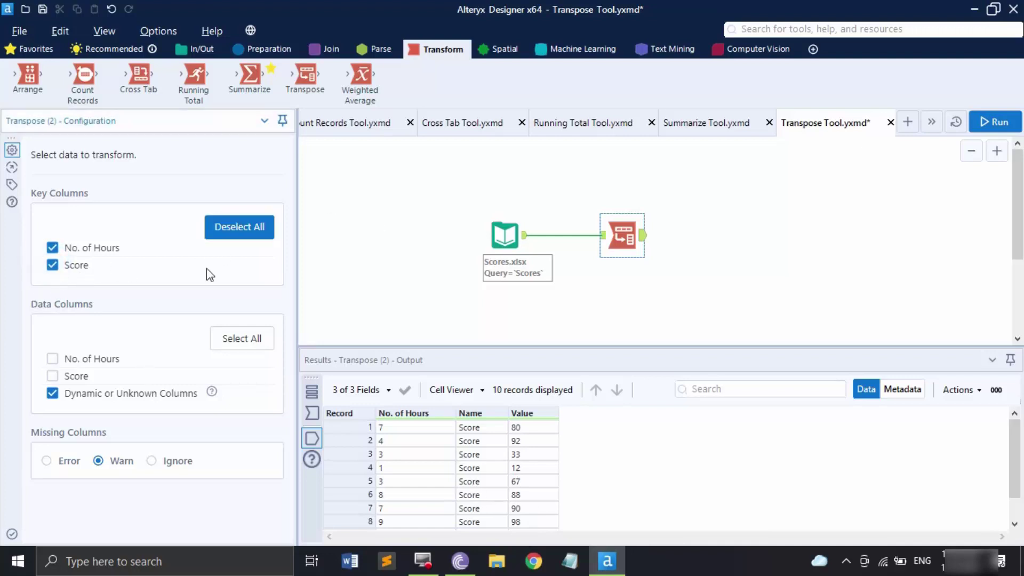
pyautogui.click(979, 118)
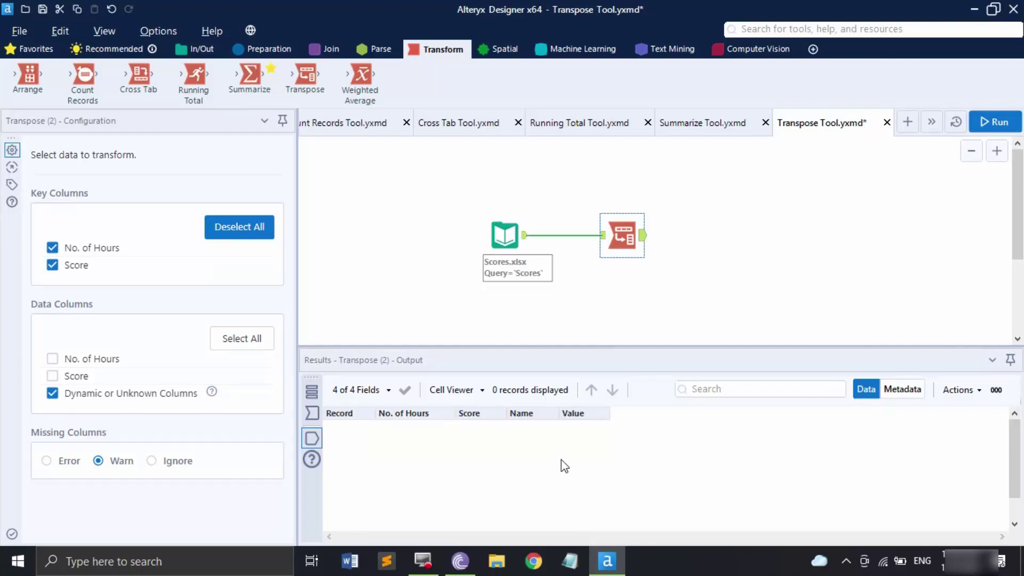
# Make Score the only Transpose key column, add No. of Hours as a data column, and rerun the workflow to view its output.
pyautogui.click(52, 248)
pyautogui.click(53, 359)
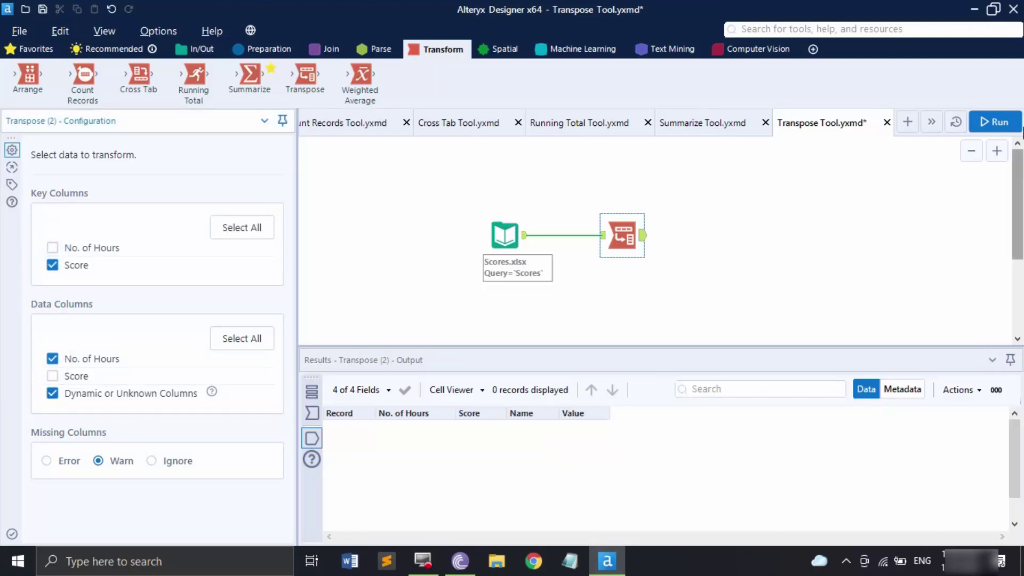
pyautogui.click(1004, 123)
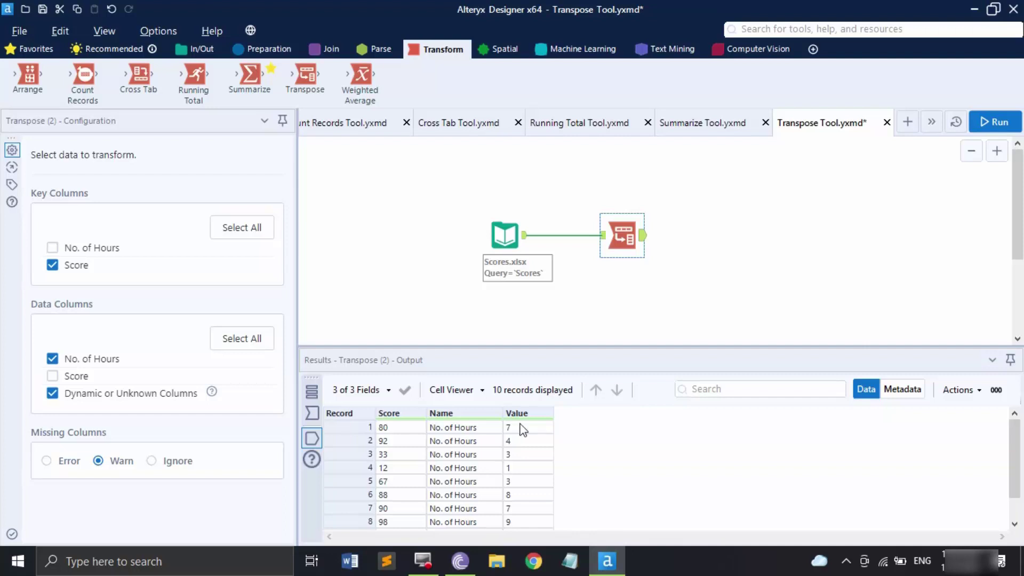
pyautogui.moveTo(513, 421)
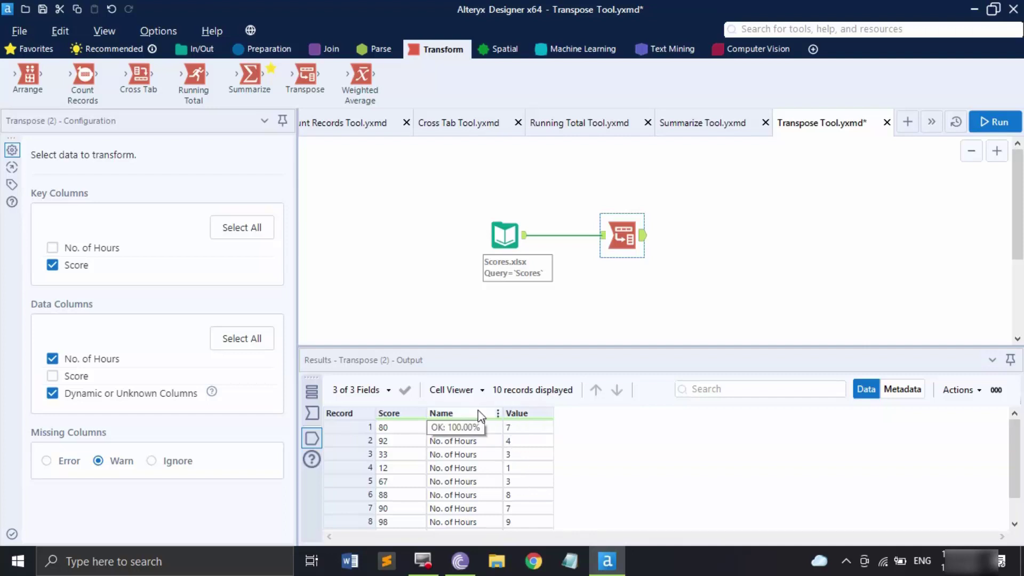